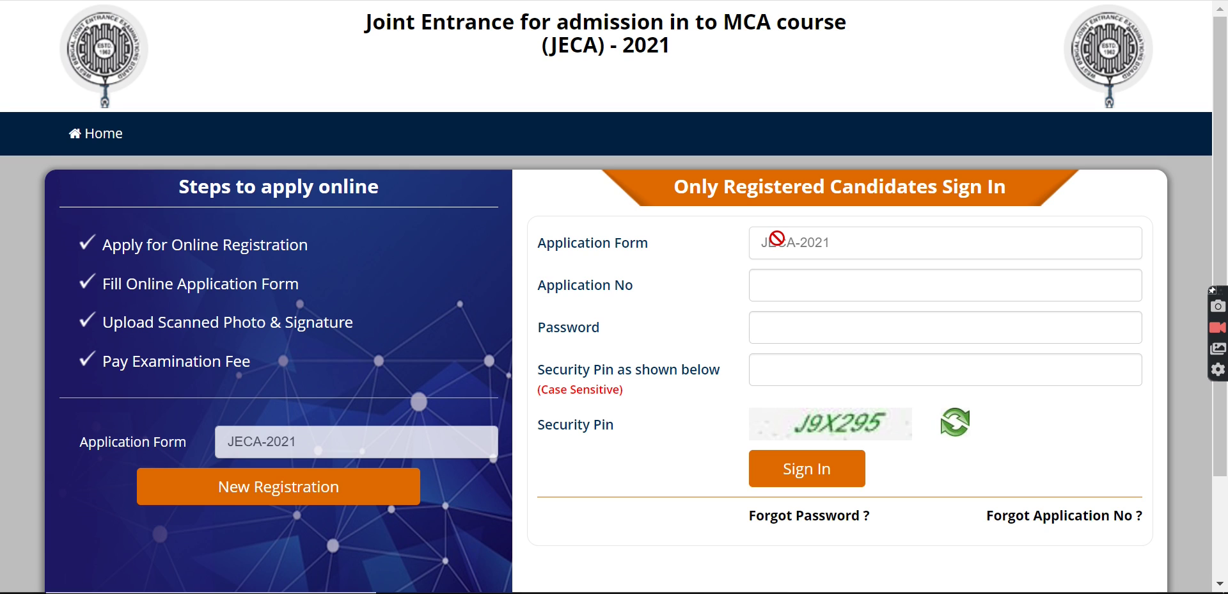
- Begin a New Registration and open the 24-page JECA-2021 Information Bulletin PDF
{"action": "scroll", "coordinate": [321, 225], "scroll_direction": "down", "scroll_amount": 2}
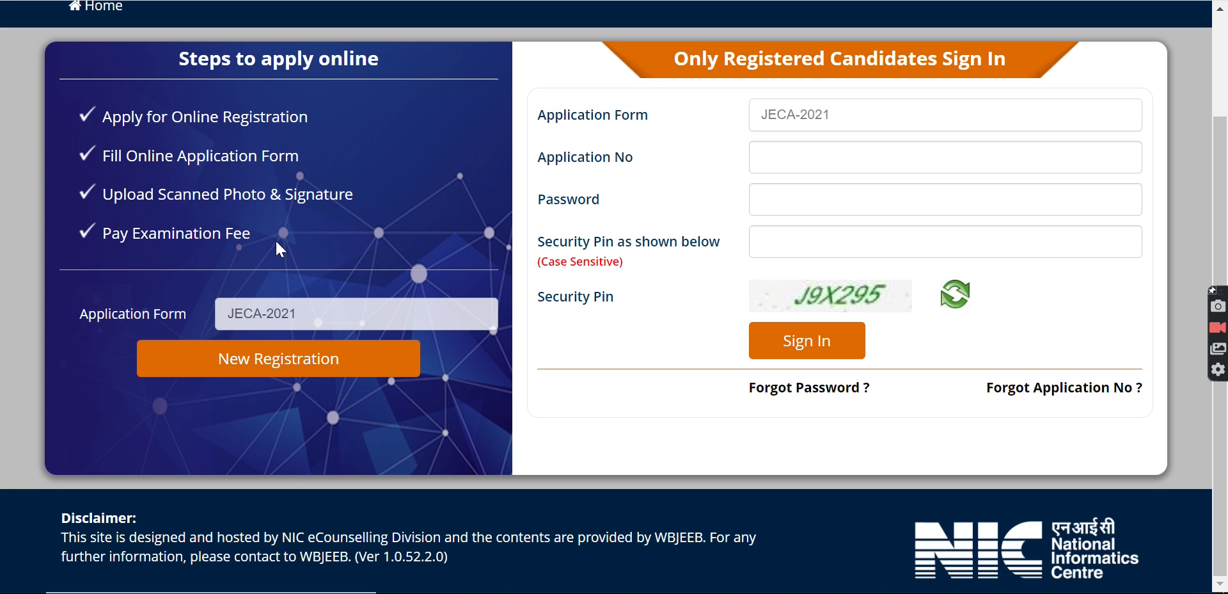
{"action": "scroll", "coordinate": [277, 243], "scroll_direction": "up", "scroll_amount": 2}
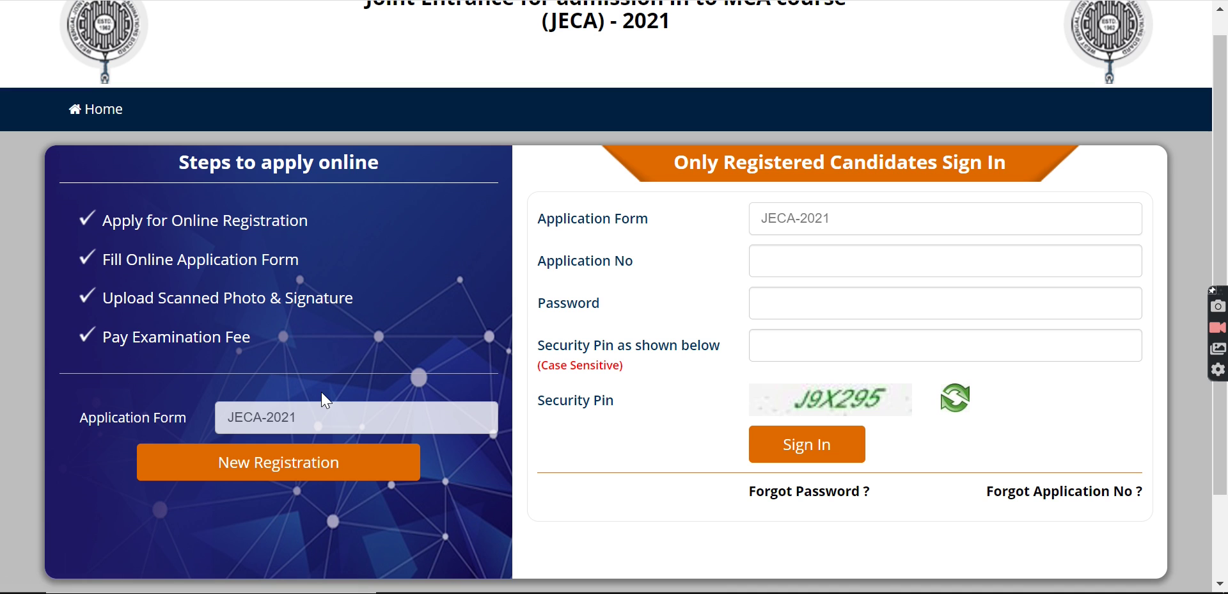
{"action": "left_click", "coordinate": [287, 471]}
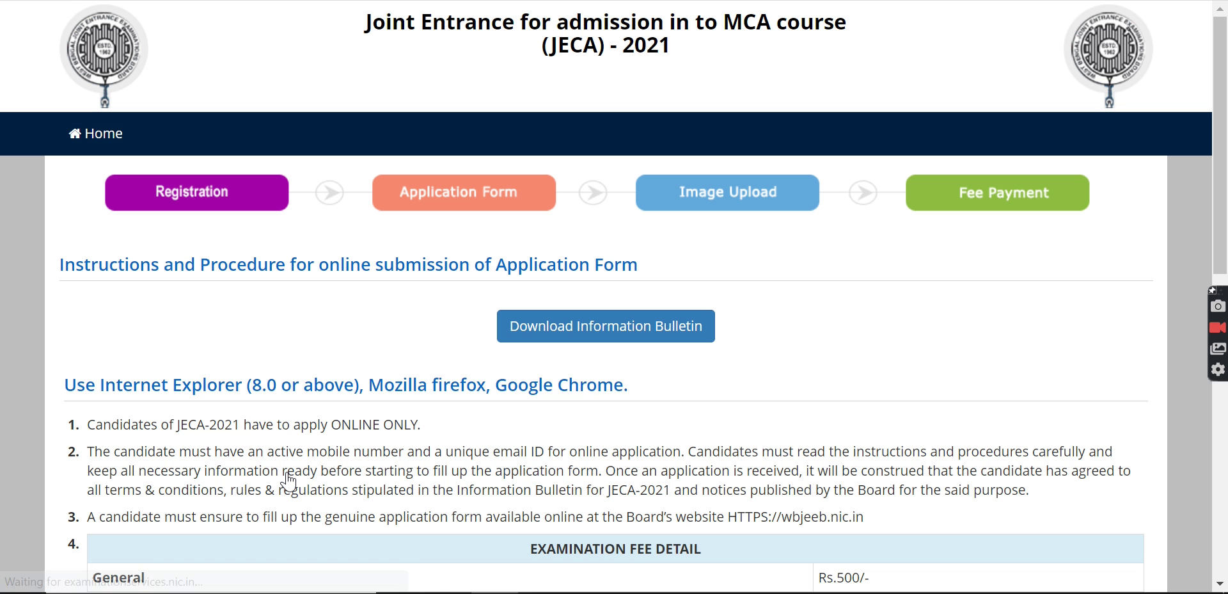
{"action": "scroll", "coordinate": [387, 292], "scroll_direction": "down", "scroll_amount": 1}
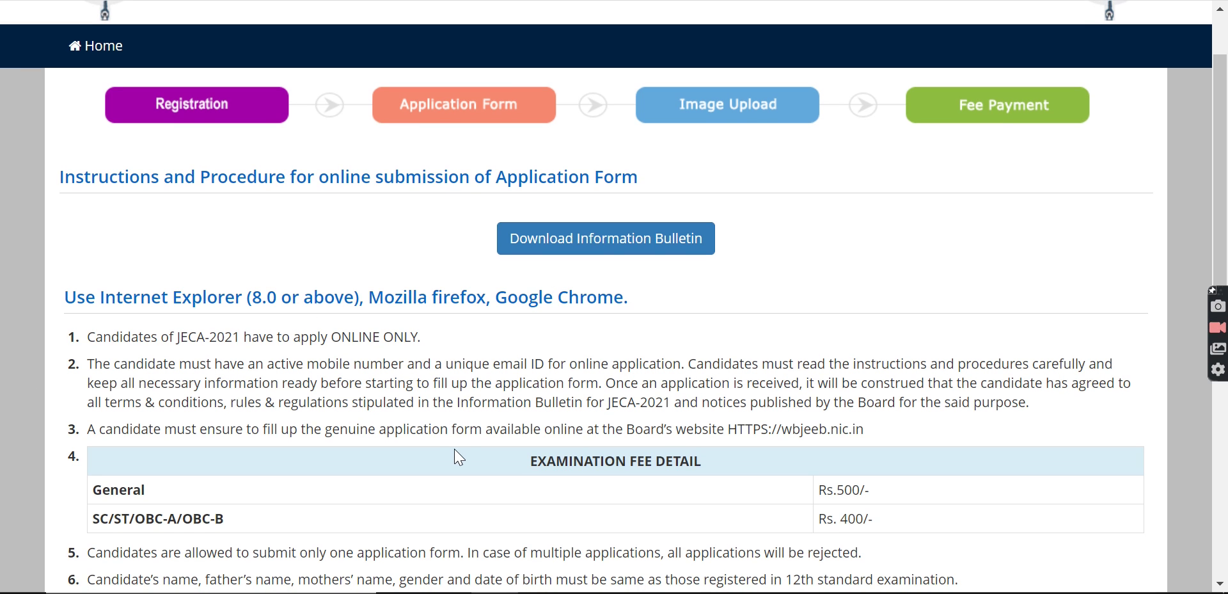
{"action": "left_click", "coordinate": [570, 252]}
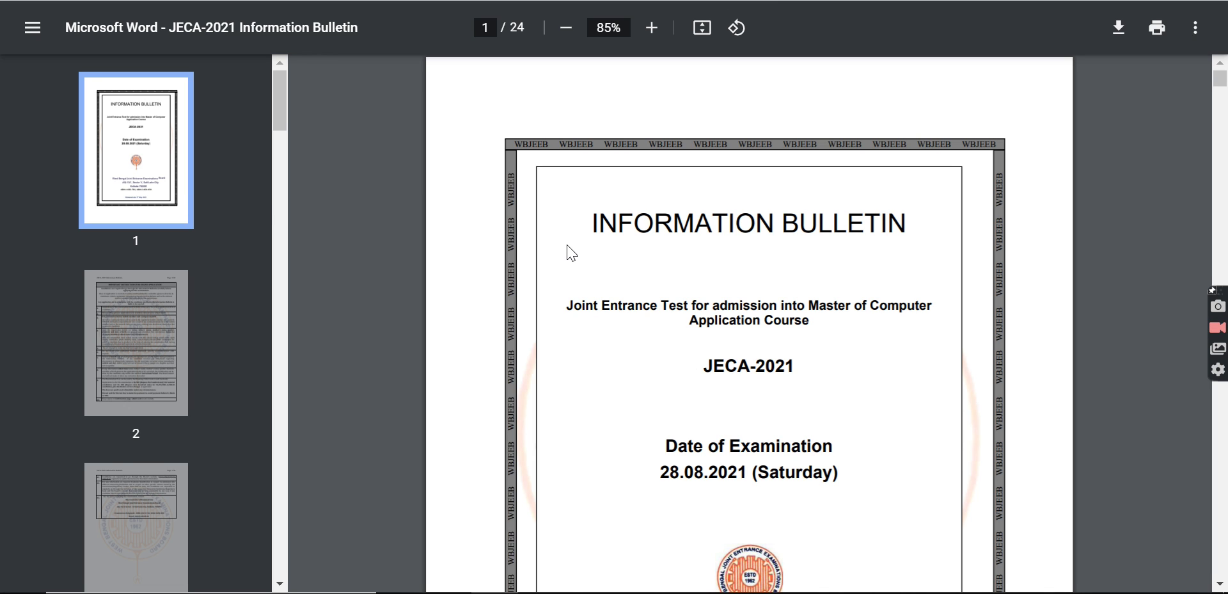
{"action": "scroll", "coordinate": [798, 499], "scroll_direction": "down", "scroll_amount": 4}
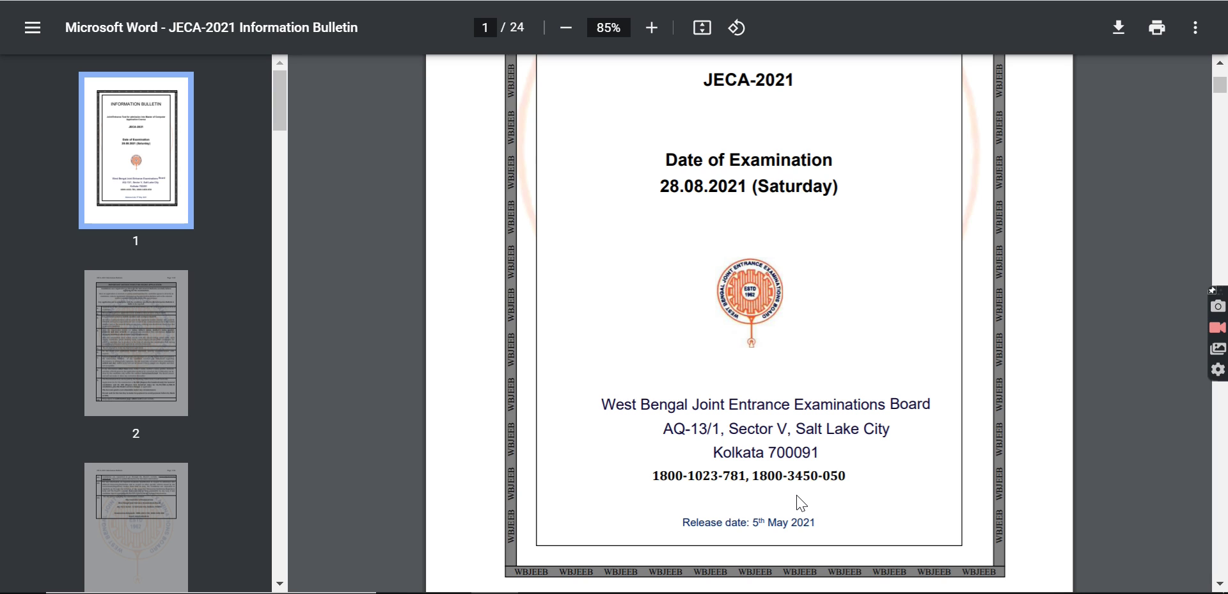
{"action": "scroll", "coordinate": [800, 503], "scroll_direction": "down", "scroll_amount": 10}
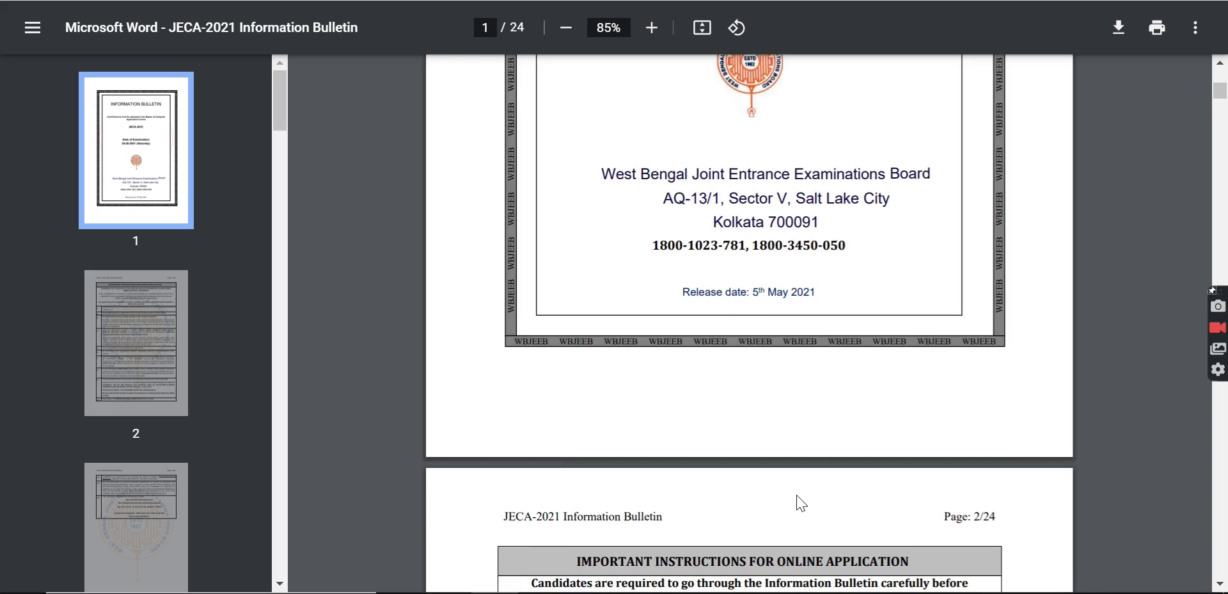
{"action": "scroll", "coordinate": [799, 504], "scroll_direction": "down", "scroll_amount": 15}
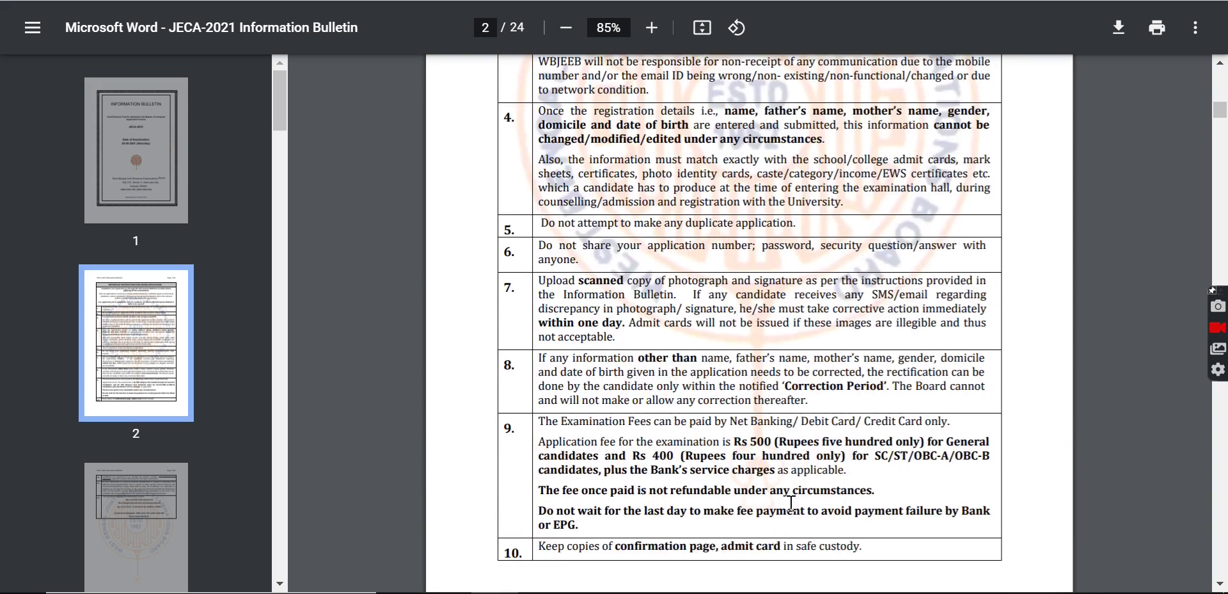
{"action": "scroll", "coordinate": [791, 503], "scroll_direction": "down", "scroll_amount": 8}
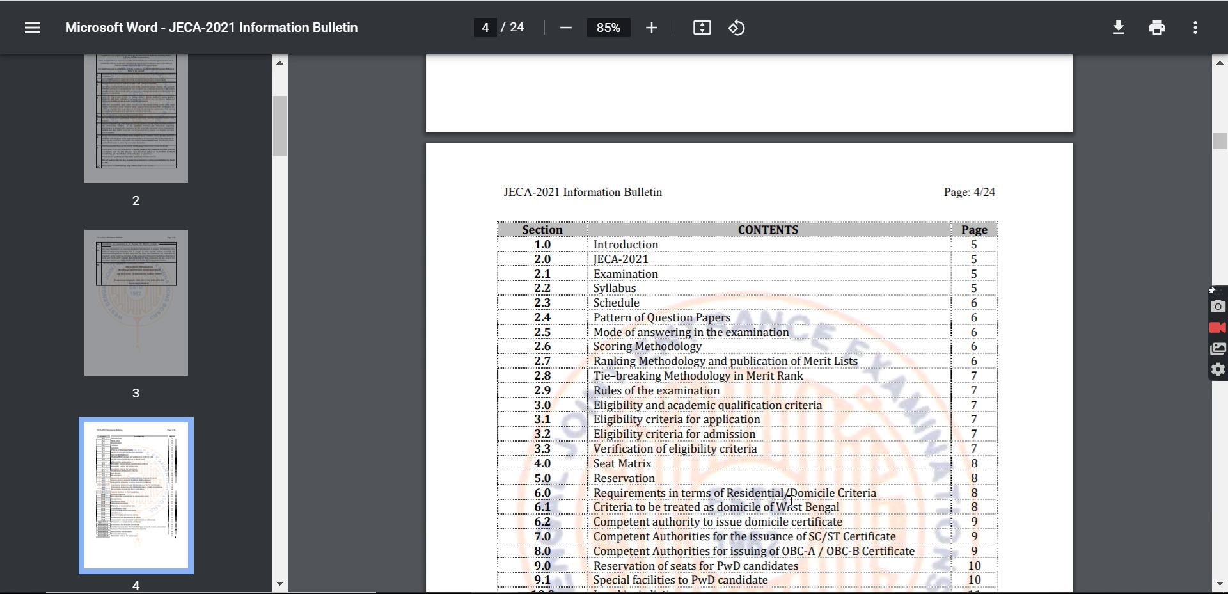
{"action": "scroll", "coordinate": [791, 503], "scroll_direction": "down", "scroll_amount": 6}
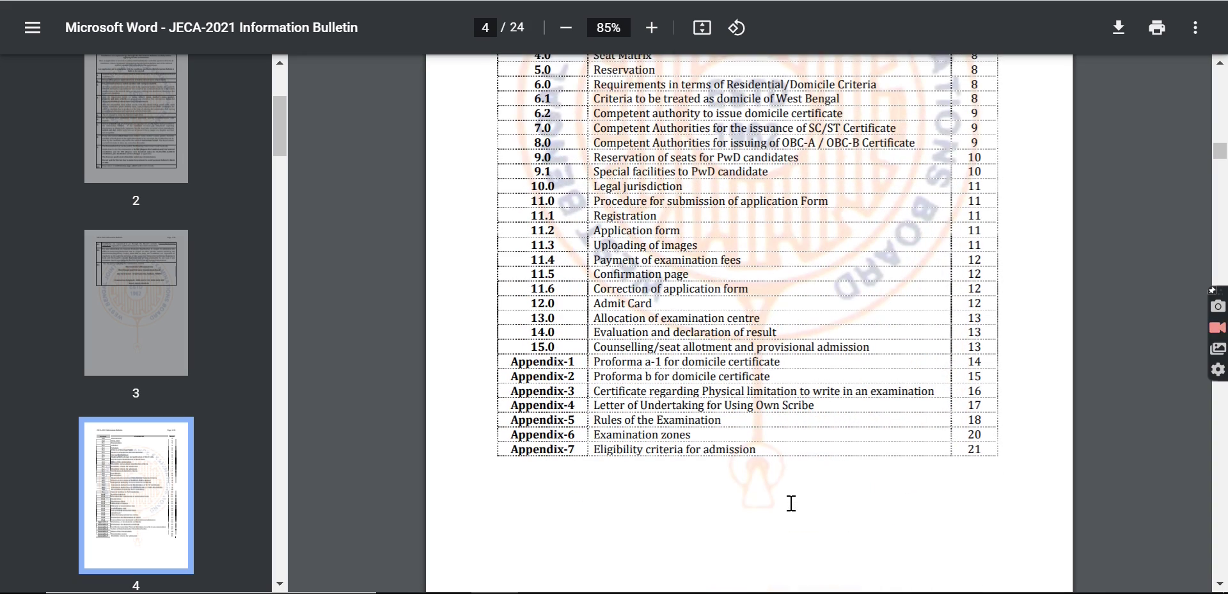
{"action": "scroll", "coordinate": [529, 296], "scroll_direction": "down", "scroll_amount": 4}
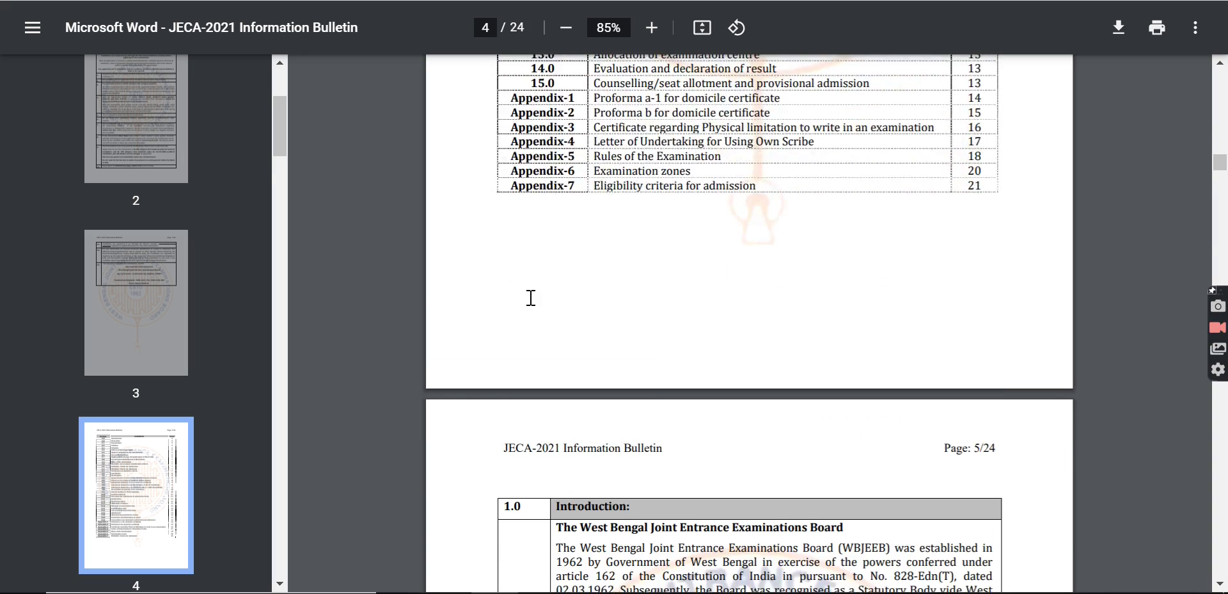
{"action": "scroll", "coordinate": [530, 296], "scroll_direction": "down", "scroll_amount": 6}
- Back on the instructions page, tick the bulletin declaration and proceed to the registration form
{"action": "key", "text": "ctrl+w"}
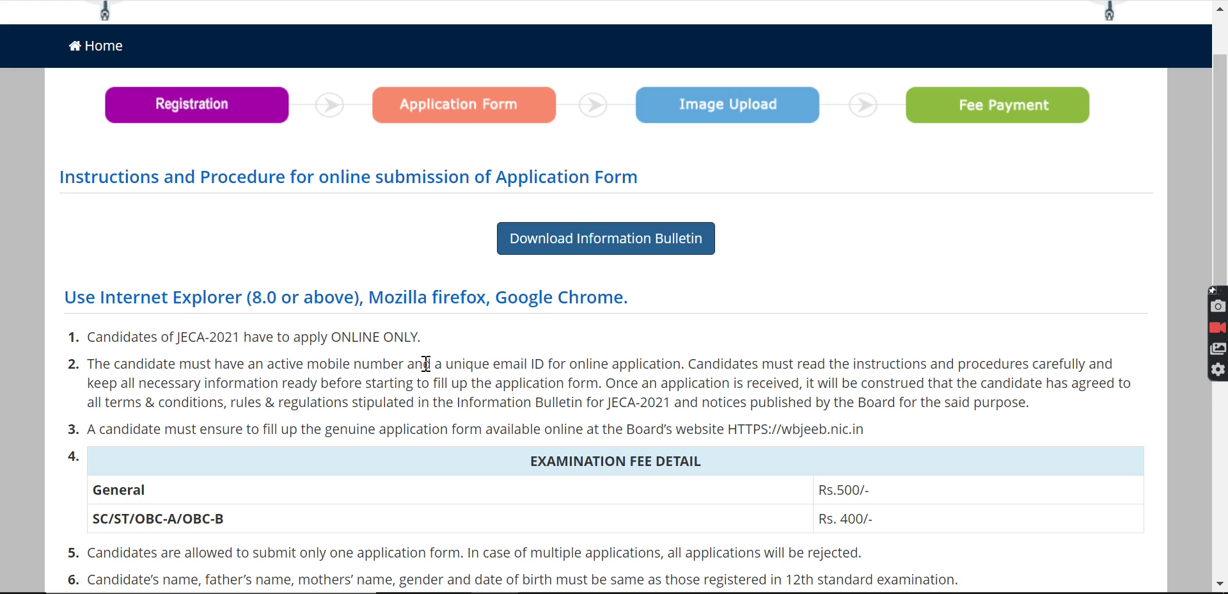
{"action": "scroll", "coordinate": [426, 364], "scroll_direction": "down", "scroll_amount": 3}
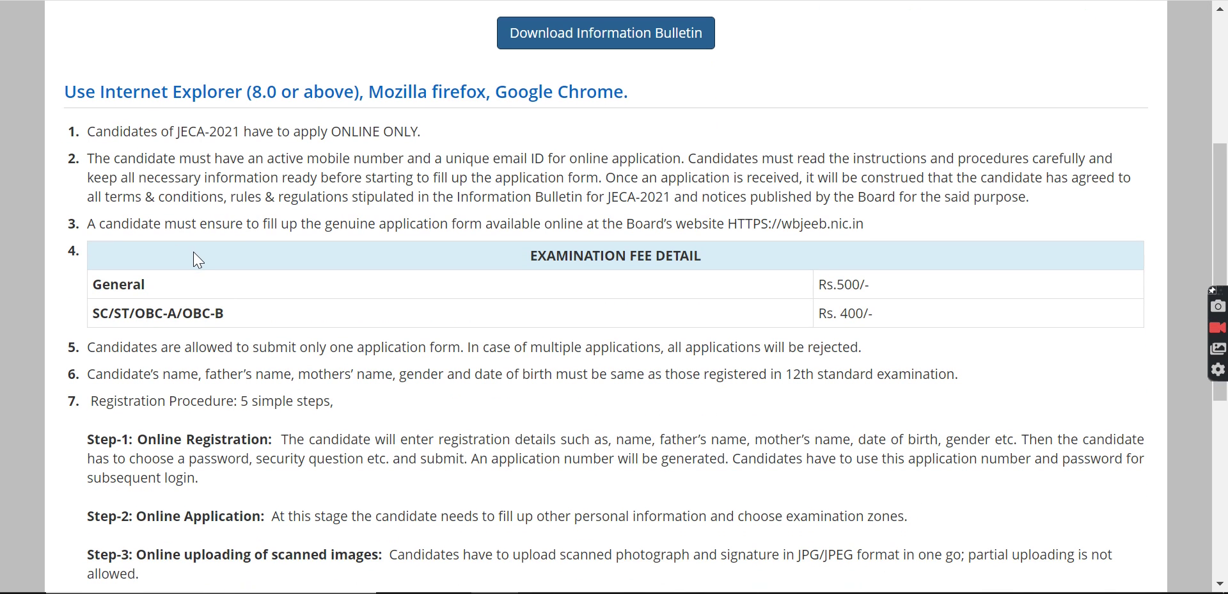
{"action": "scroll", "coordinate": [362, 375], "scroll_direction": "down", "scroll_amount": 1}
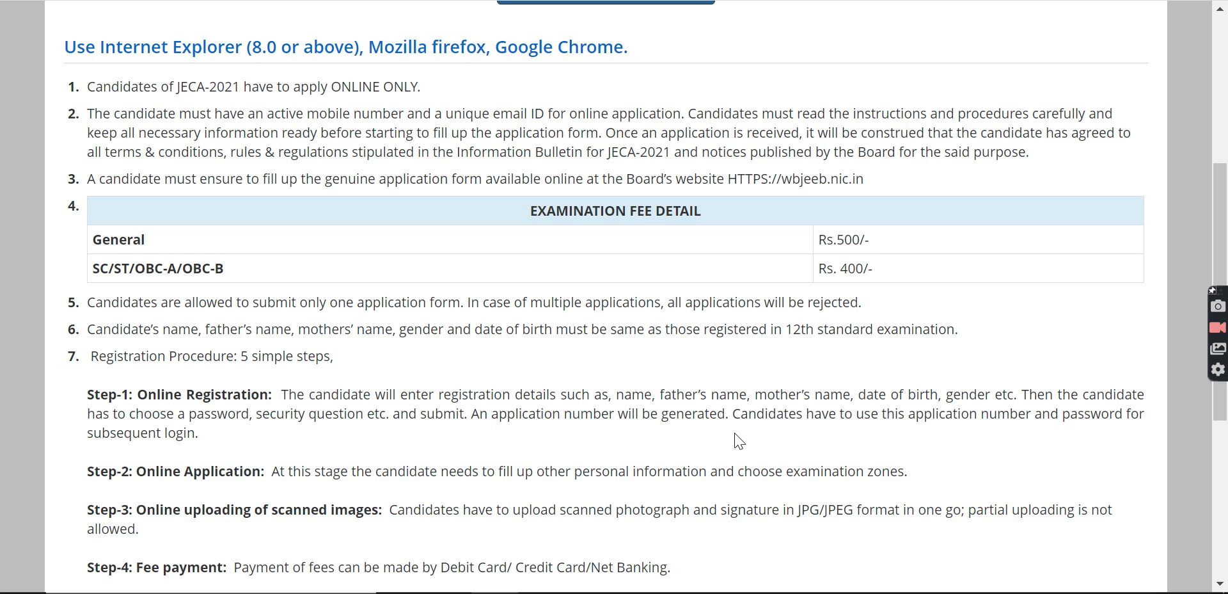
{"action": "scroll", "coordinate": [739, 440], "scroll_direction": "down", "scroll_amount": 2}
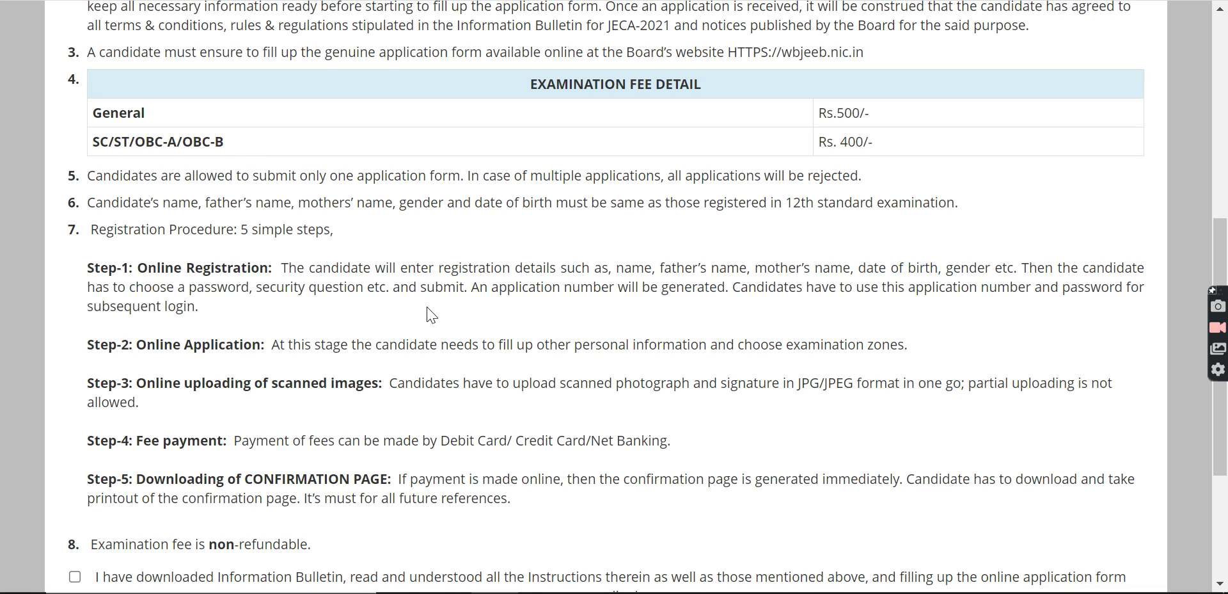
{"action": "scroll", "coordinate": [330, 321], "scroll_direction": "down", "scroll_amount": 1}
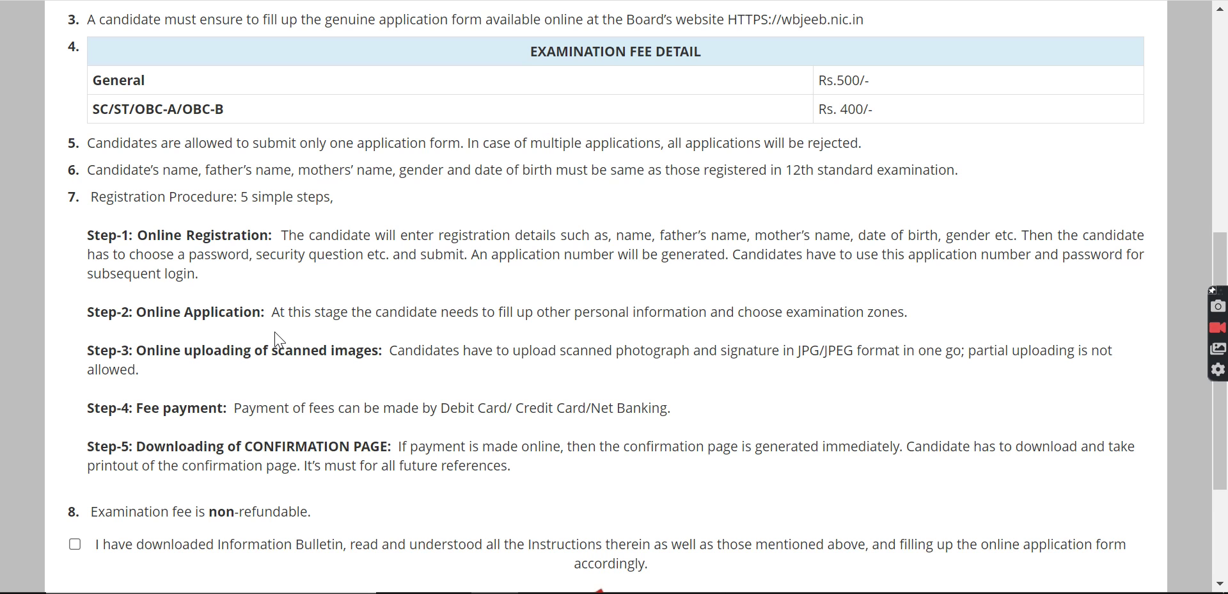
{"action": "scroll", "coordinate": [280, 339], "scroll_direction": "down", "scroll_amount": 1}
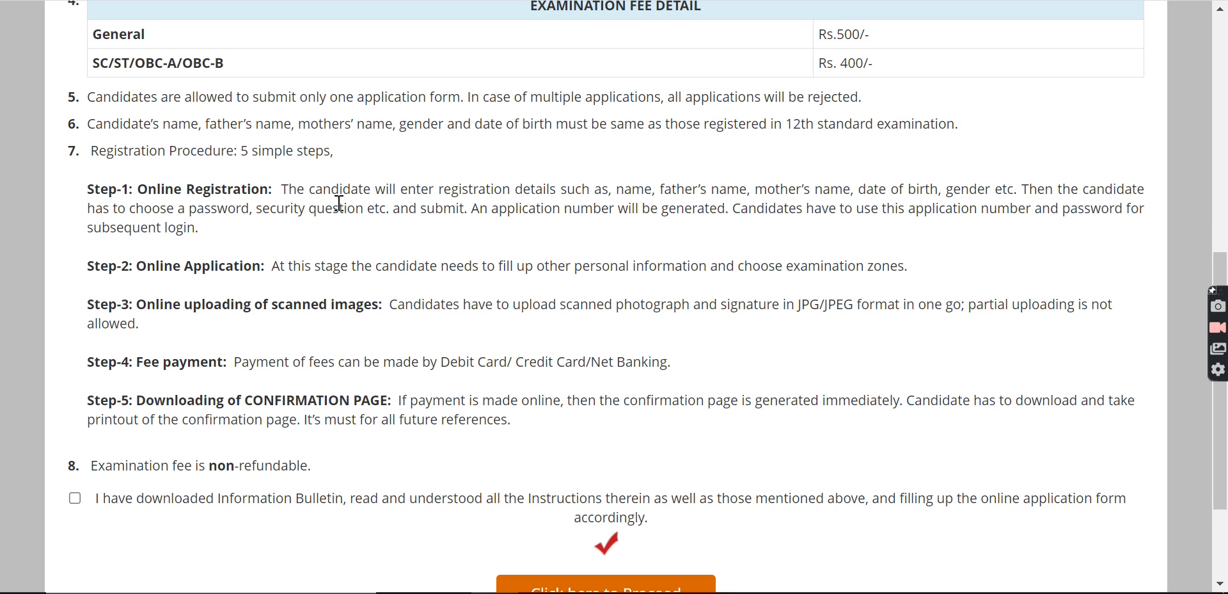
{"action": "scroll", "coordinate": [455, 381], "scroll_direction": "down", "scroll_amount": 1}
{"action": "scroll", "coordinate": [455, 380], "scroll_direction": "down", "scroll_amount": 2}
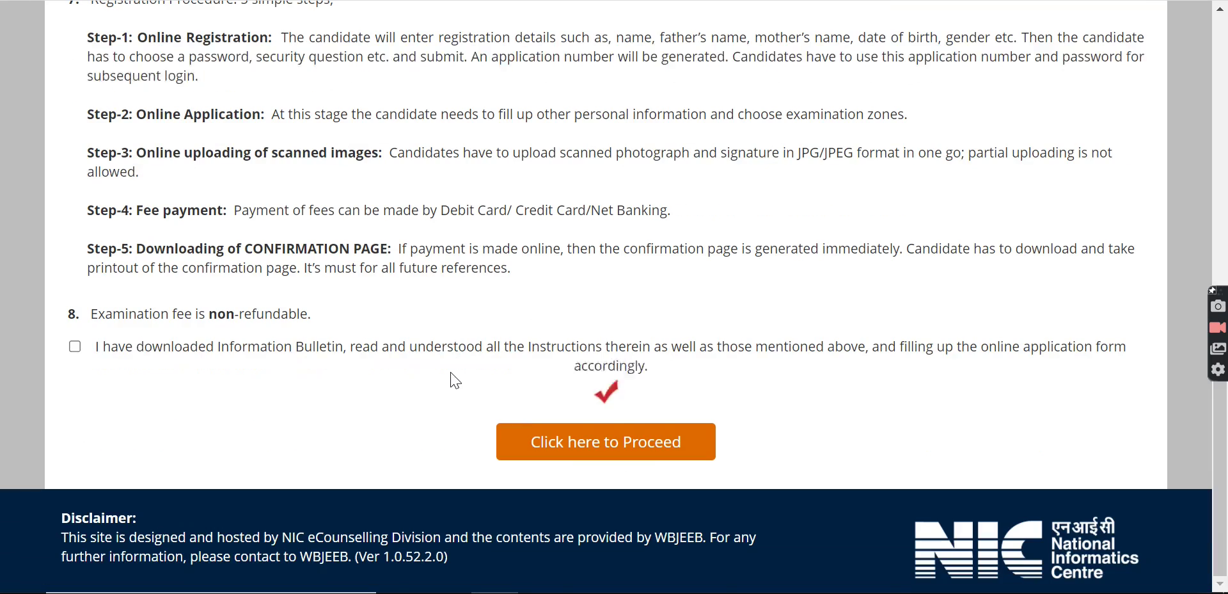
{"action": "left_click", "coordinate": [75, 346]}
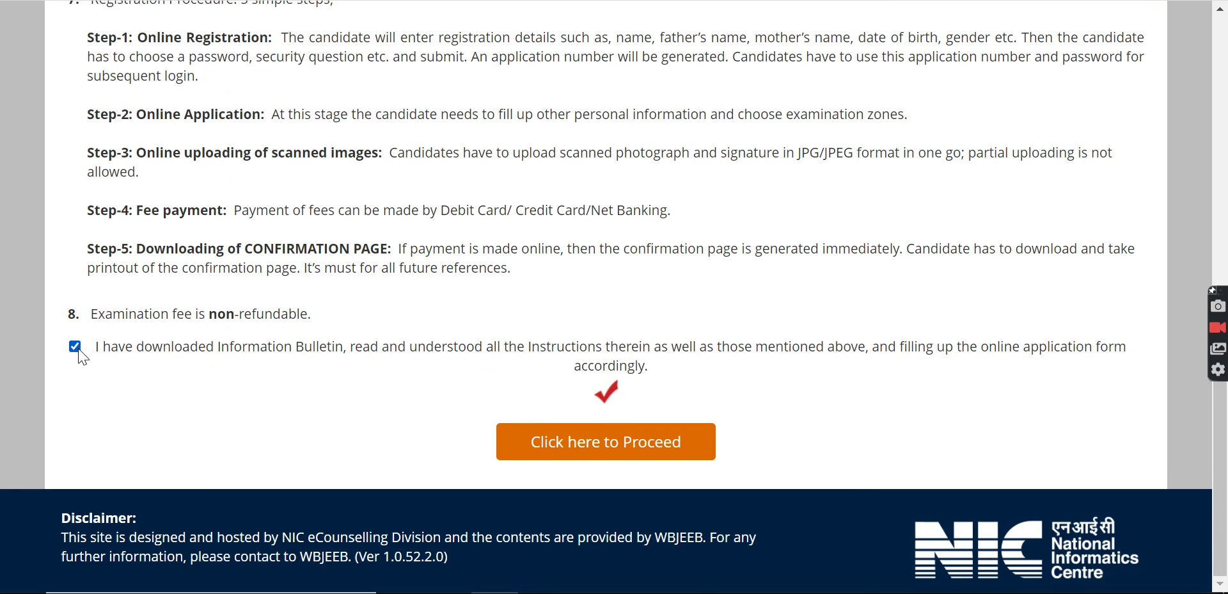
{"action": "left_click", "coordinate": [608, 451]}
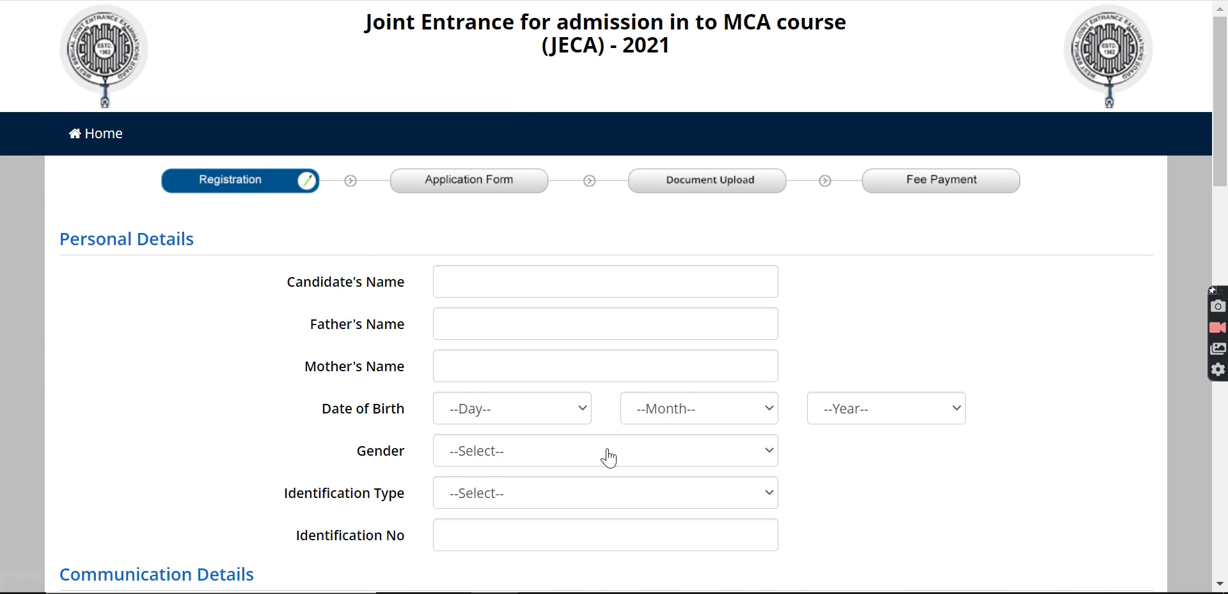
{"action": "scroll", "coordinate": [608, 457], "scroll_direction": "down", "scroll_amount": 2}
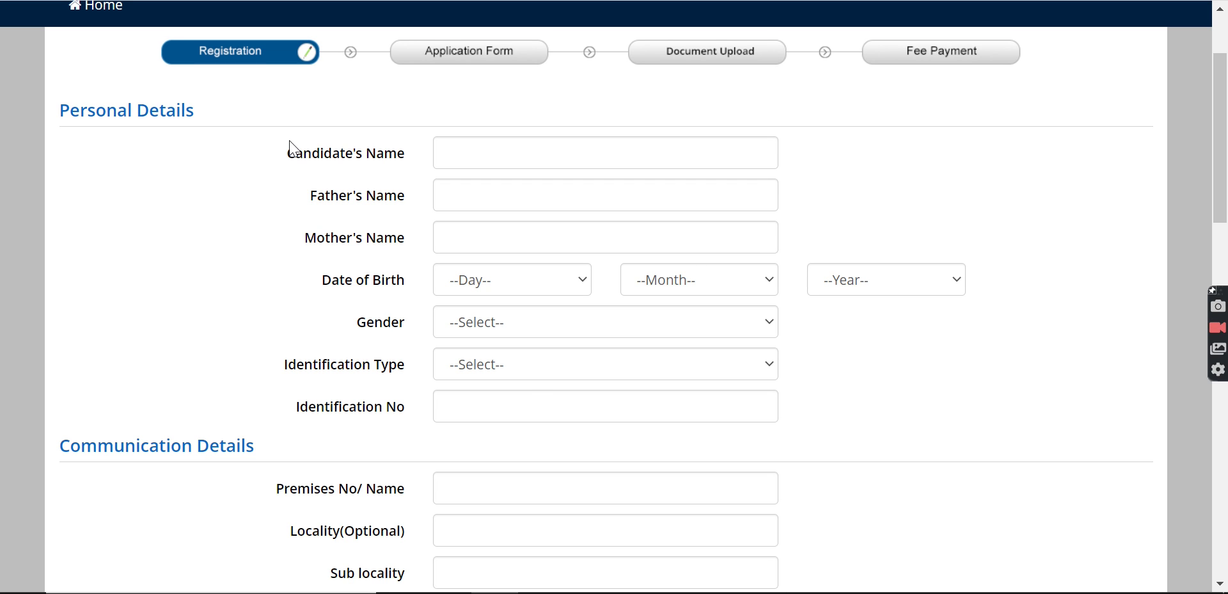
{"action": "left_click", "coordinate": [536, 377]}
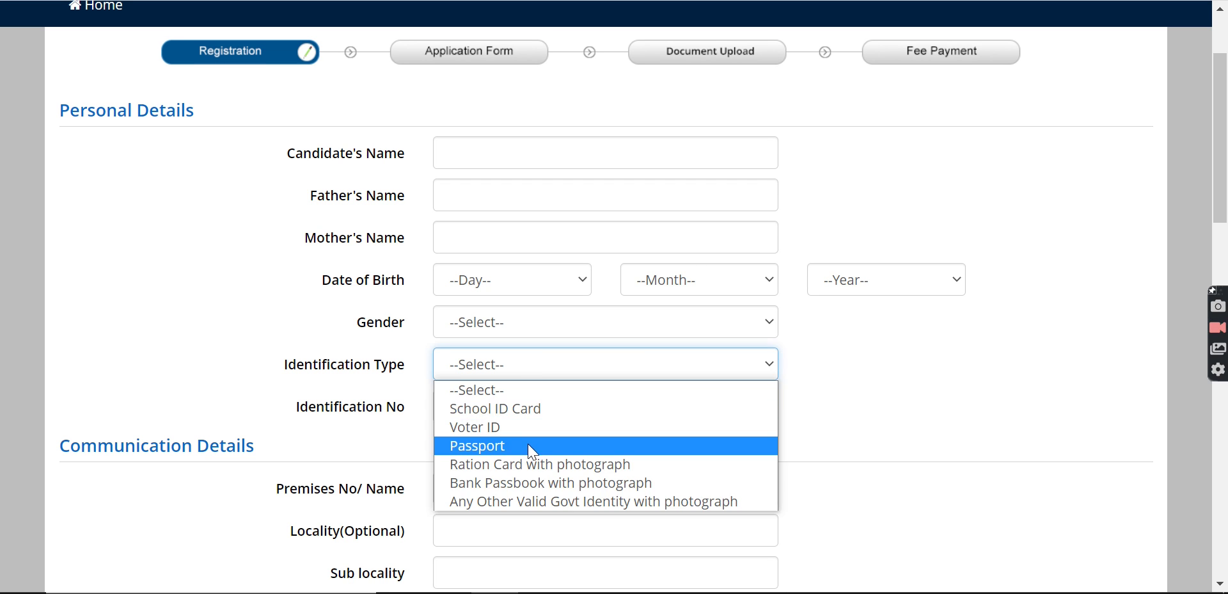
{"action": "left_click", "coordinate": [523, 493]}
{"action": "left_click", "coordinate": [479, 410]}
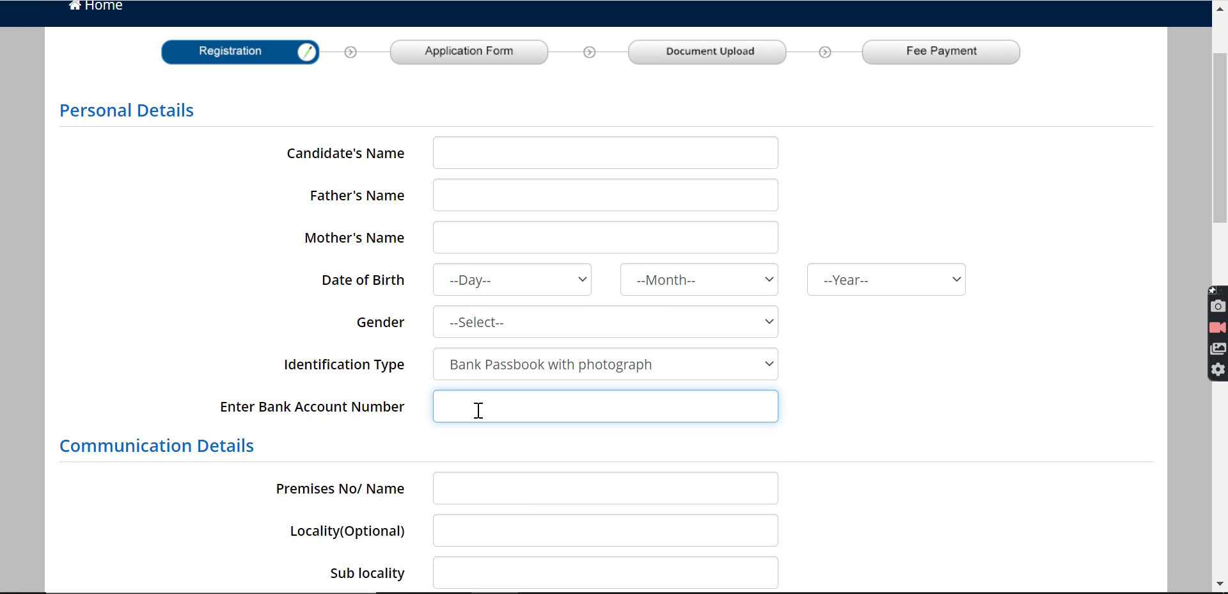
{"action": "left_click", "coordinate": [541, 373]}
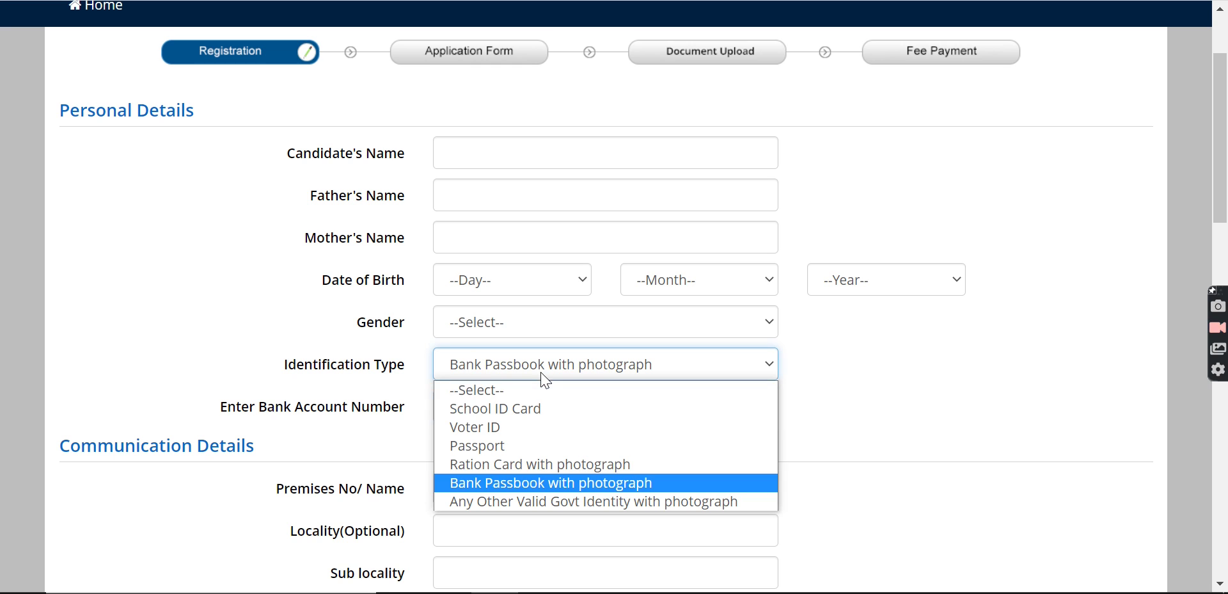
{"action": "left_click", "coordinate": [271, 342]}
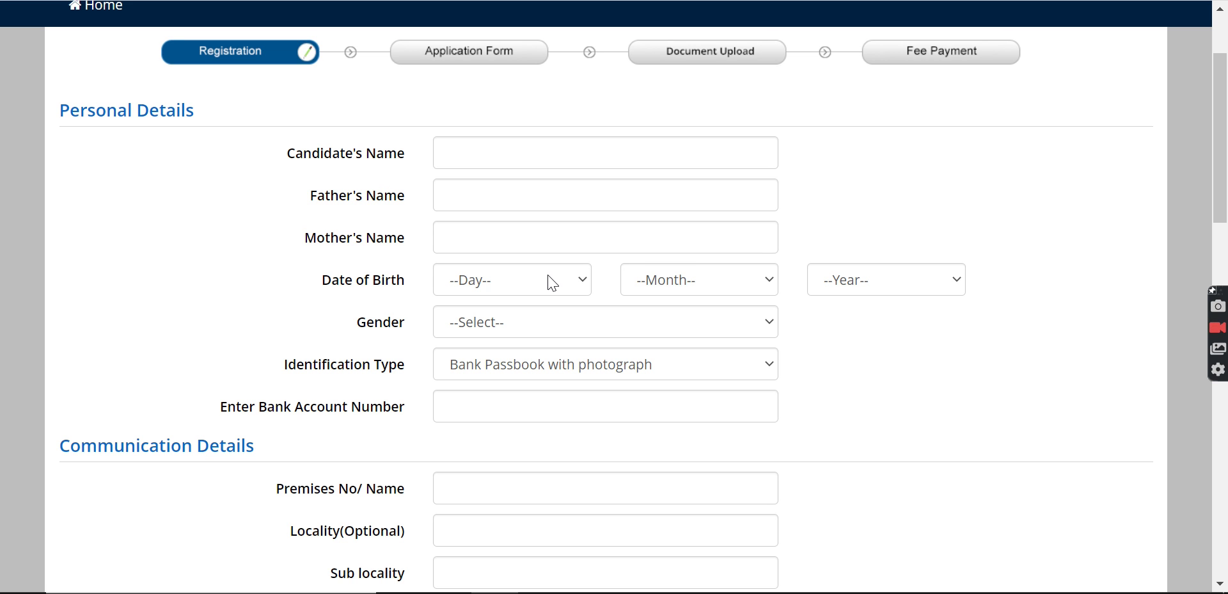
{"action": "scroll", "coordinate": [553, 282], "scroll_direction": "down", "scroll_amount": 1}
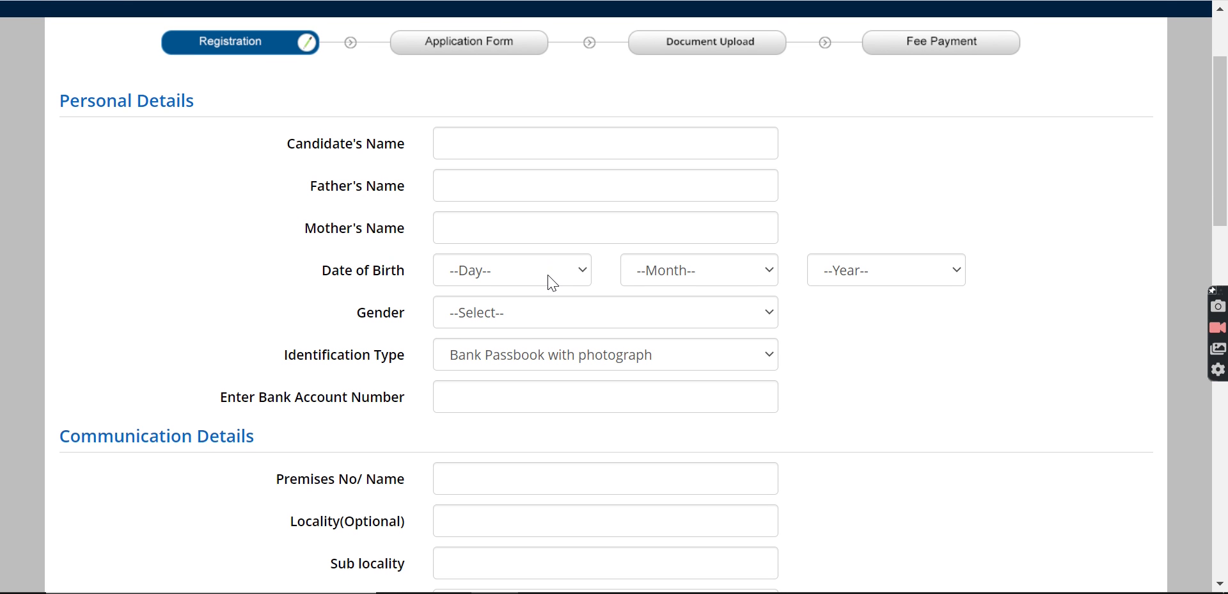
{"action": "scroll", "coordinate": [553, 282], "scroll_direction": "down", "scroll_amount": 5}
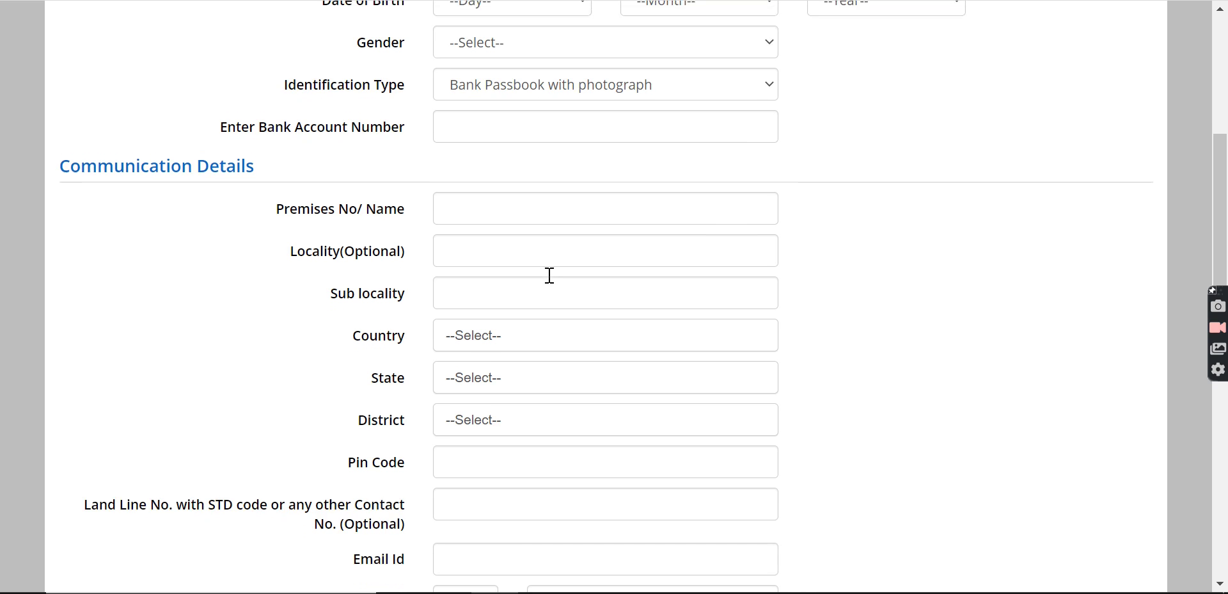
{"action": "scroll", "coordinate": [587, 172], "scroll_direction": "down", "scroll_amount": 6}
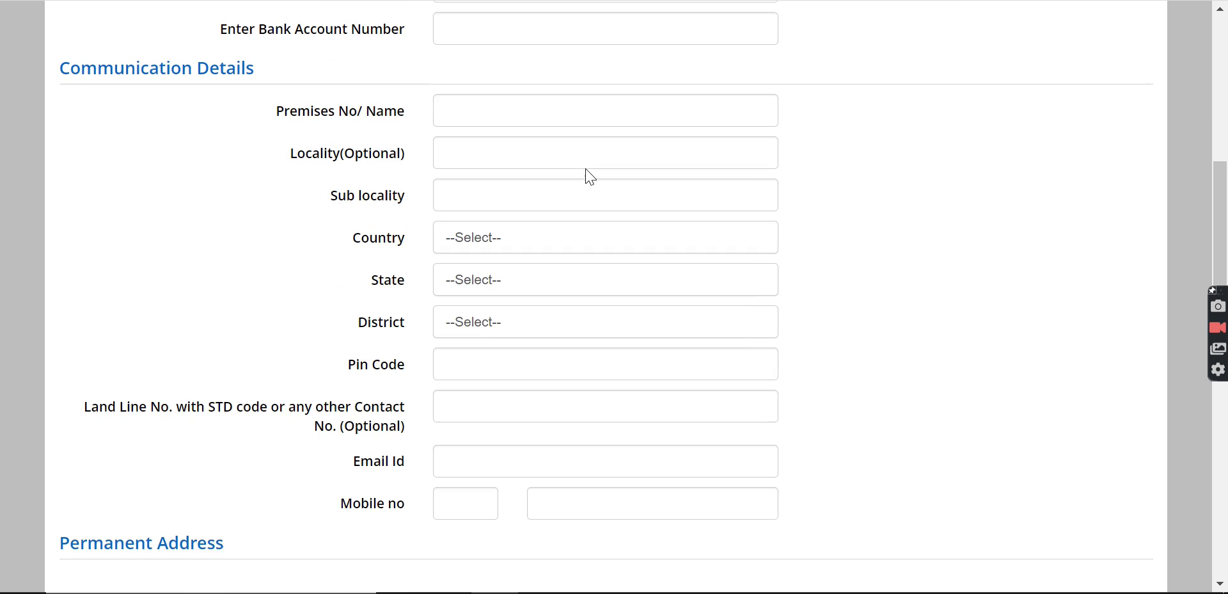
{"action": "scroll", "coordinate": [532, 332], "scroll_direction": "down", "scroll_amount": 6}
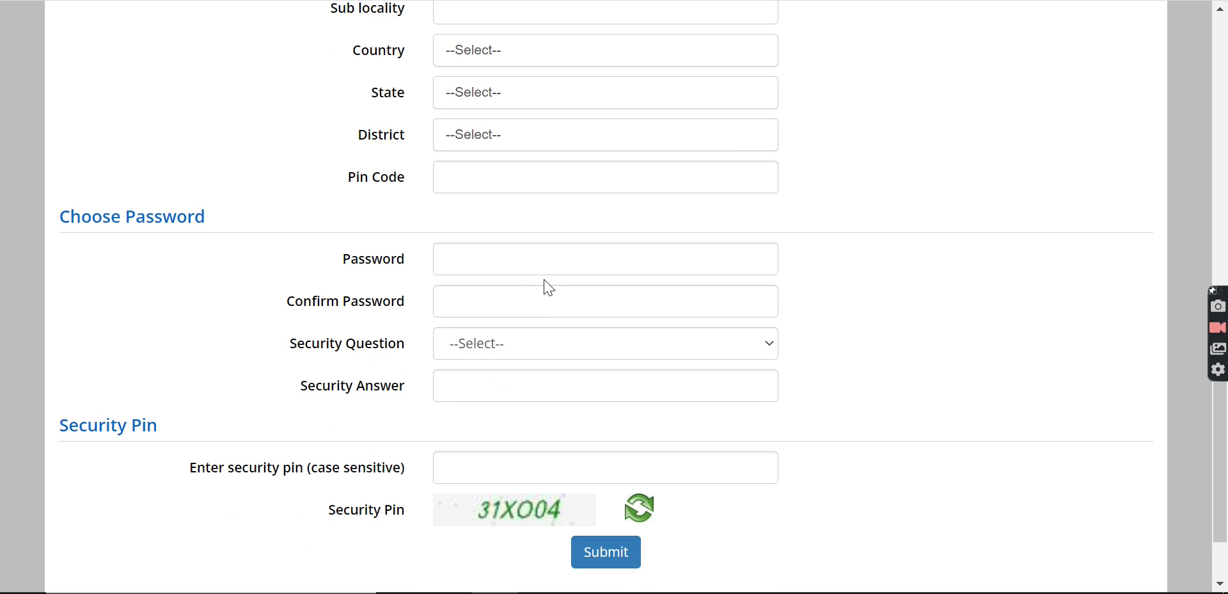
- Dismiss the password suggestion and choose 'What is the name of your first school?' as security question
{"action": "left_click", "coordinate": [499, 267]}
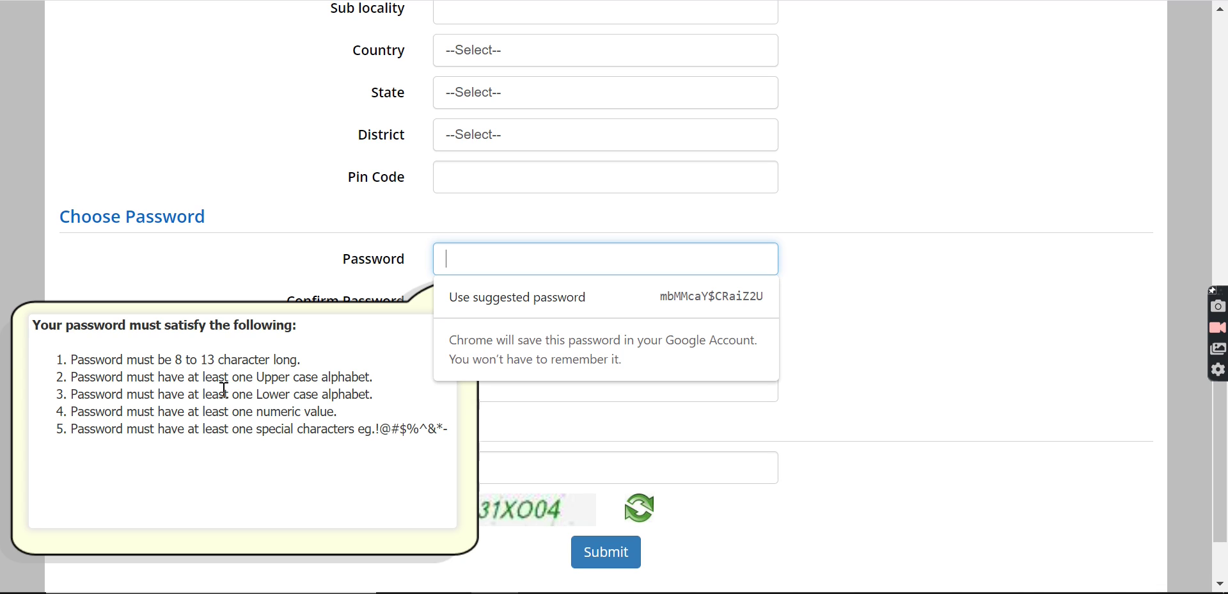
{"action": "left_click", "coordinate": [234, 280]}
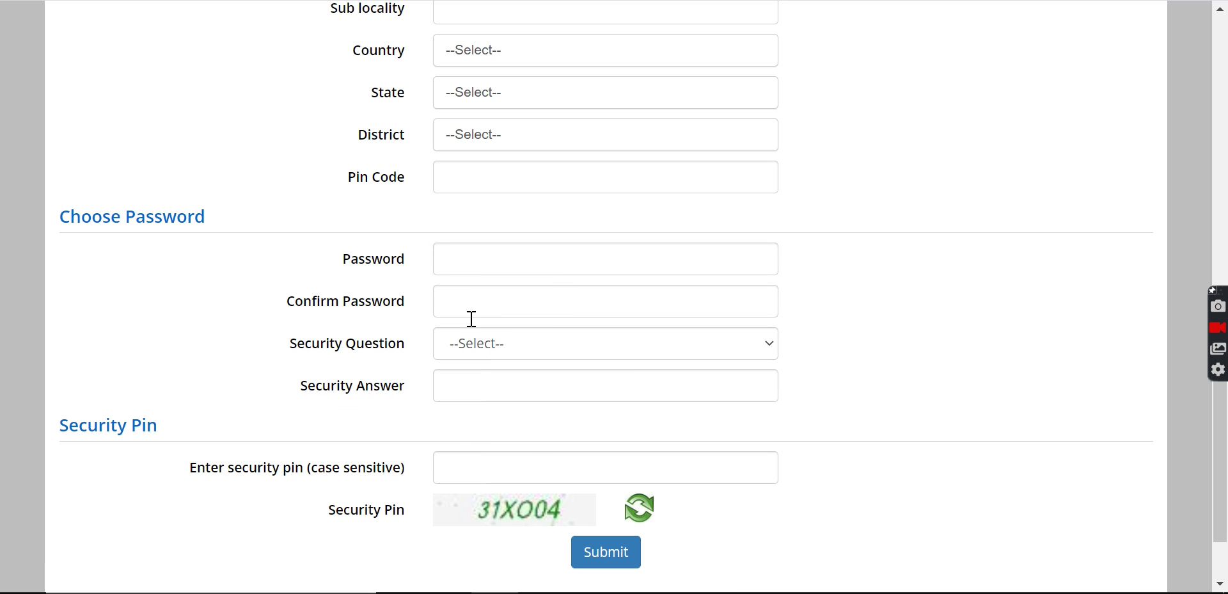
{"action": "left_click", "coordinate": [512, 348]}
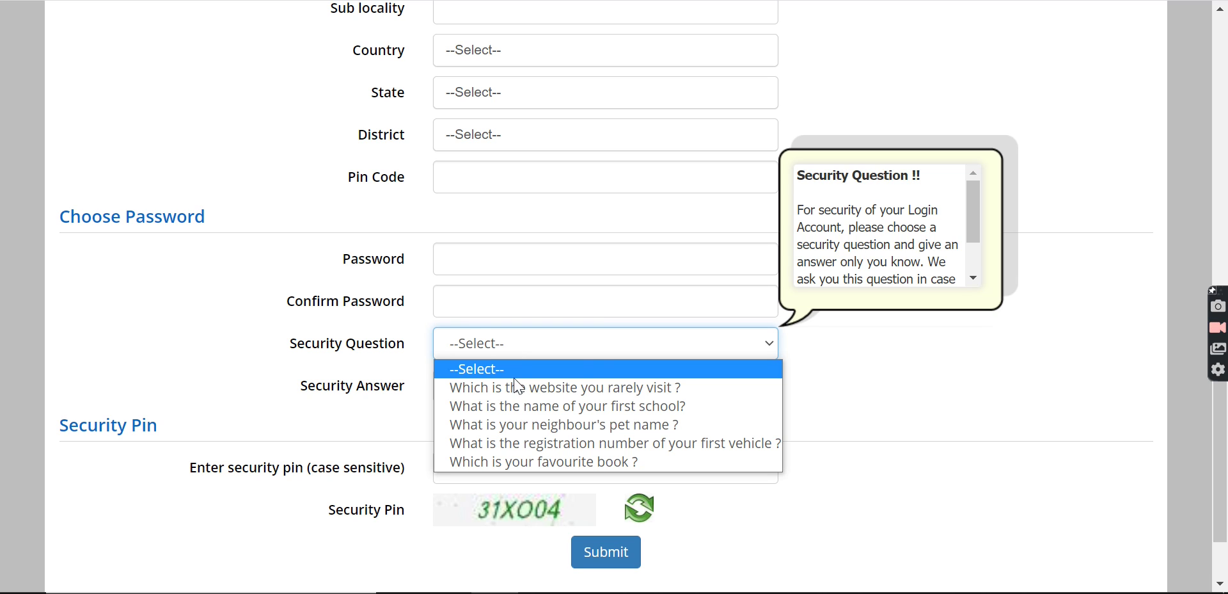
{"action": "left_click", "coordinate": [519, 411]}
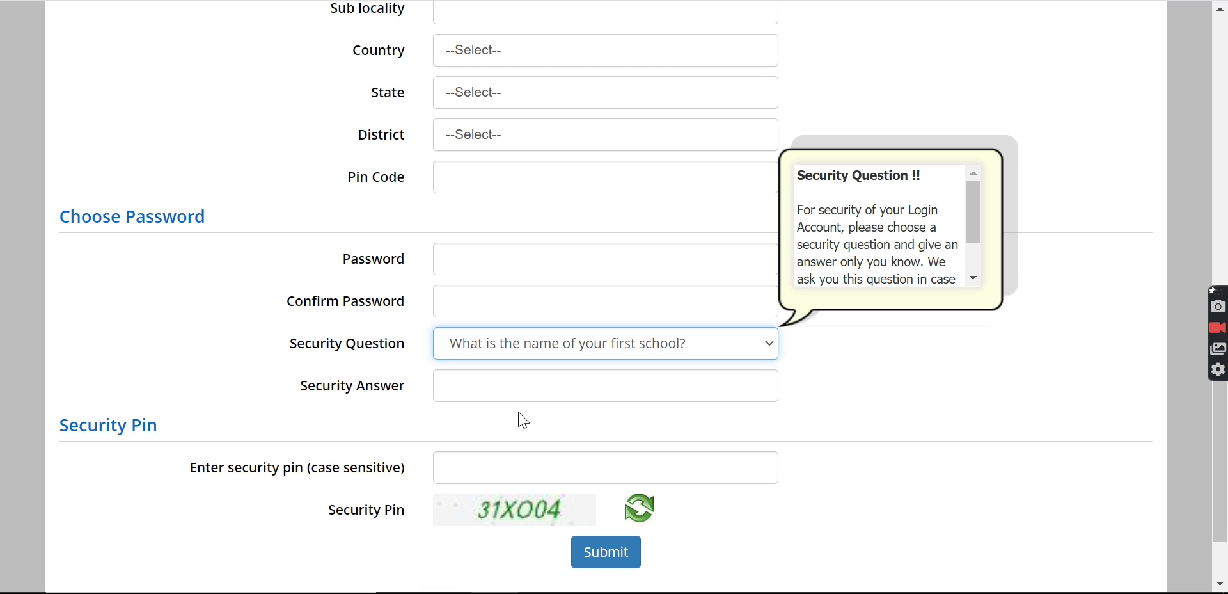
{"action": "left_click", "coordinate": [485, 388]}
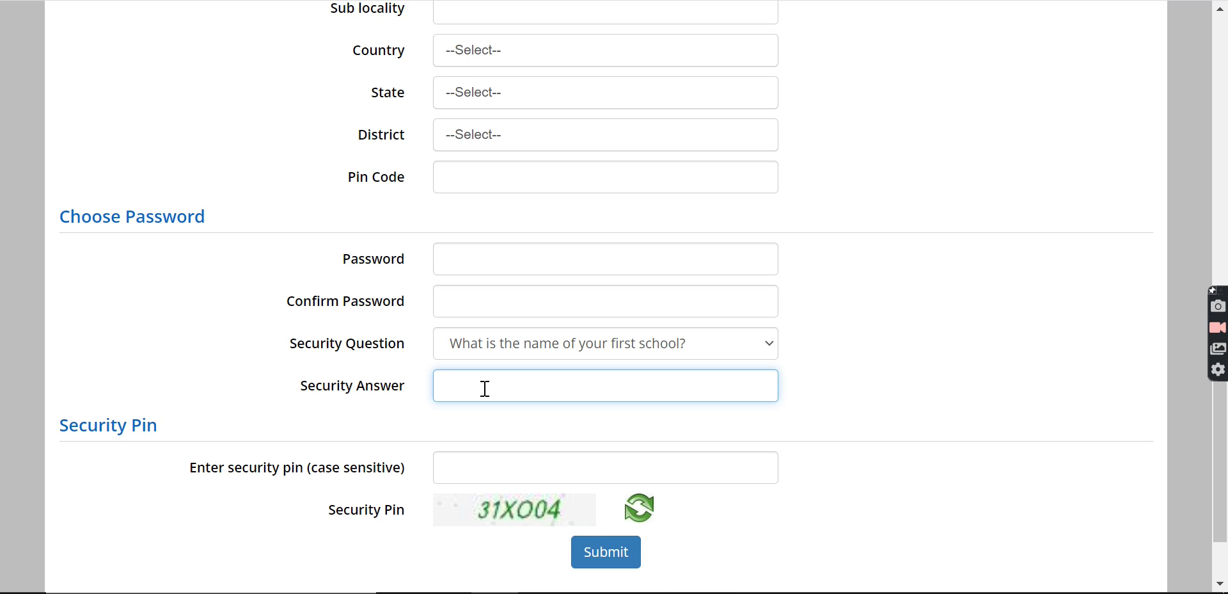
{"action": "scroll", "coordinate": [484, 388], "scroll_direction": "down", "scroll_amount": 1}
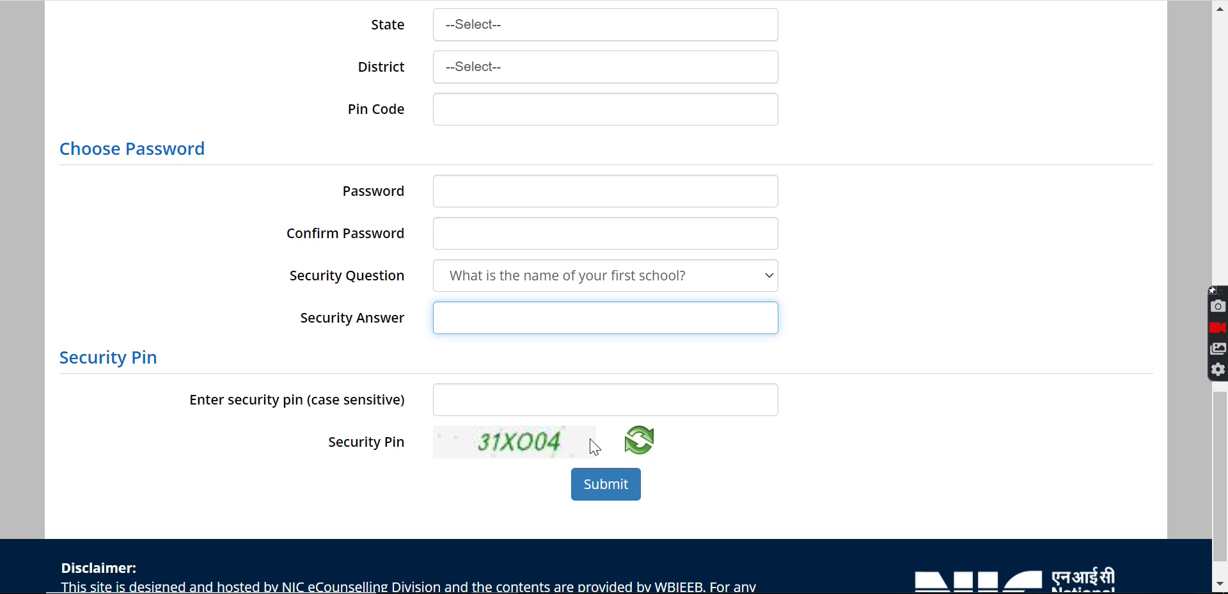
- Erase the stray characters typed into the bank account number field
{"action": "scroll", "coordinate": [606, 489], "scroll_direction": "up", "scroll_amount": 4}
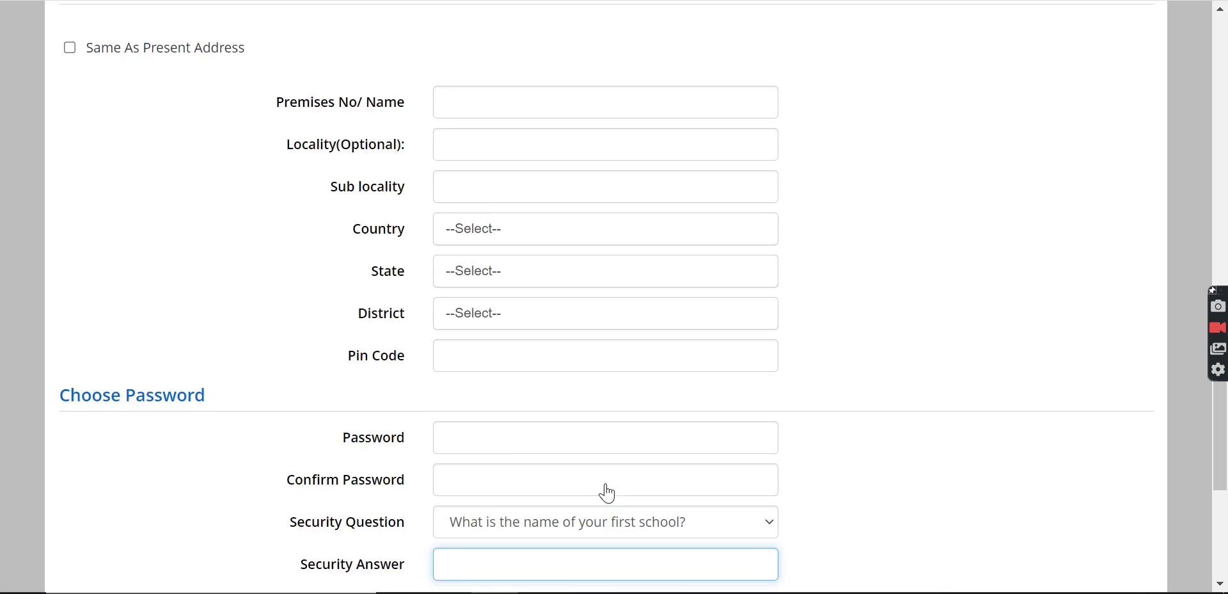
{"action": "scroll", "coordinate": [608, 493], "scroll_direction": "up", "scroll_amount": 17}
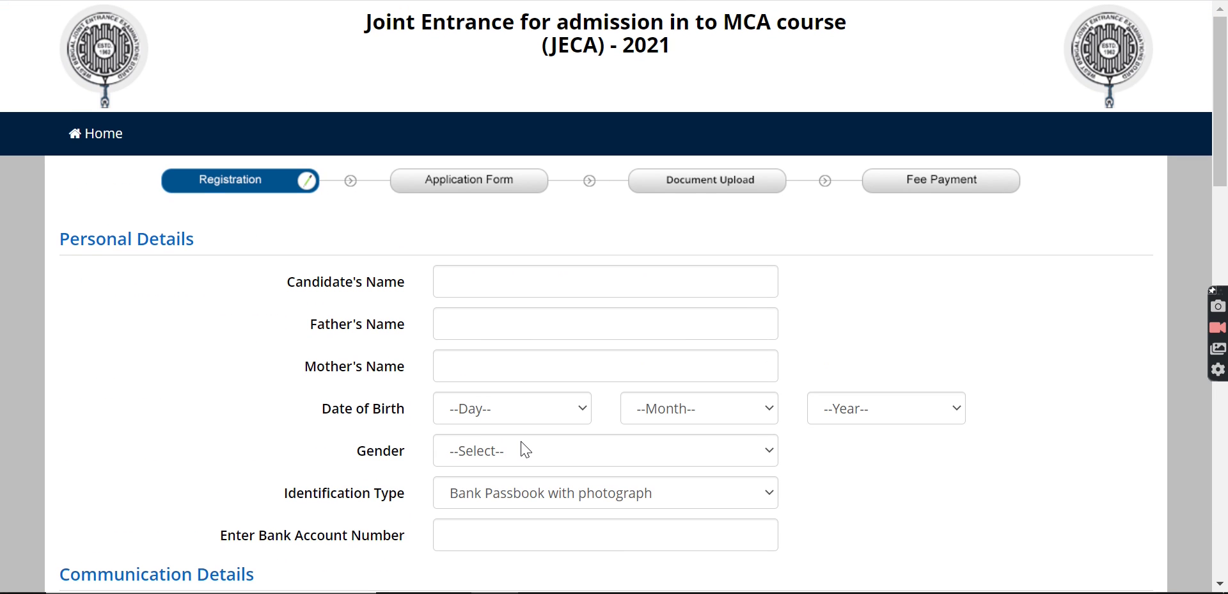
{"action": "left_click", "coordinate": [481, 538]}
{"action": "type", "text": "GG"}
{"action": "key", "text": "BackSpace"}
{"action": "key", "text": "BackSpace"}
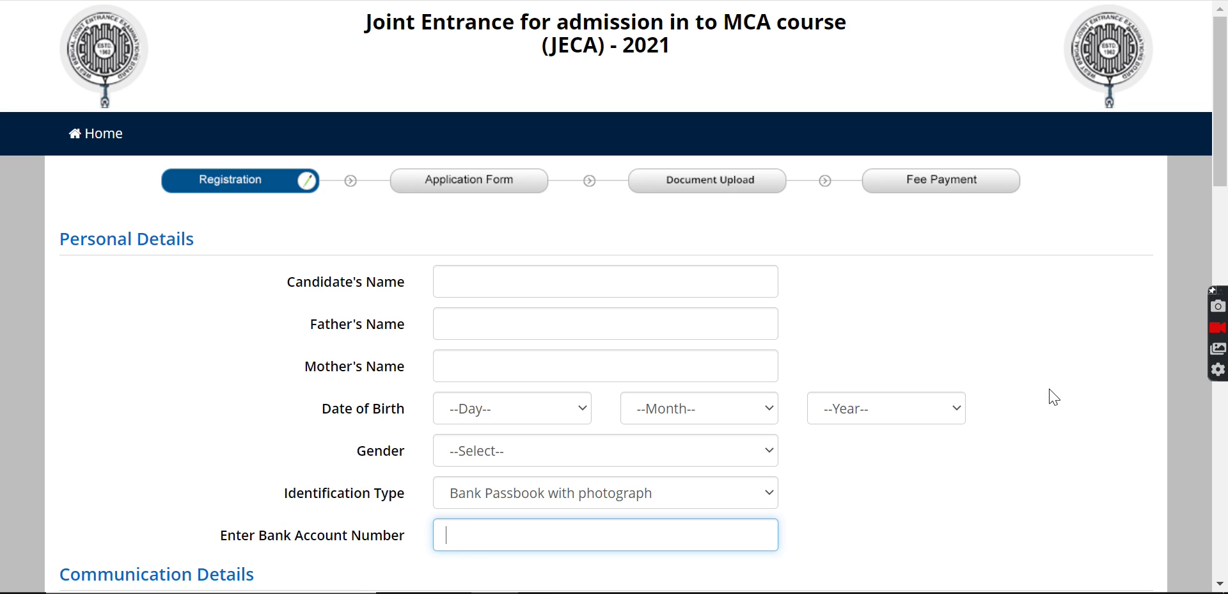
- Enter the candidate's name, the father's name, and the mother's name
{"action": "left_click", "coordinate": [537, 286]}
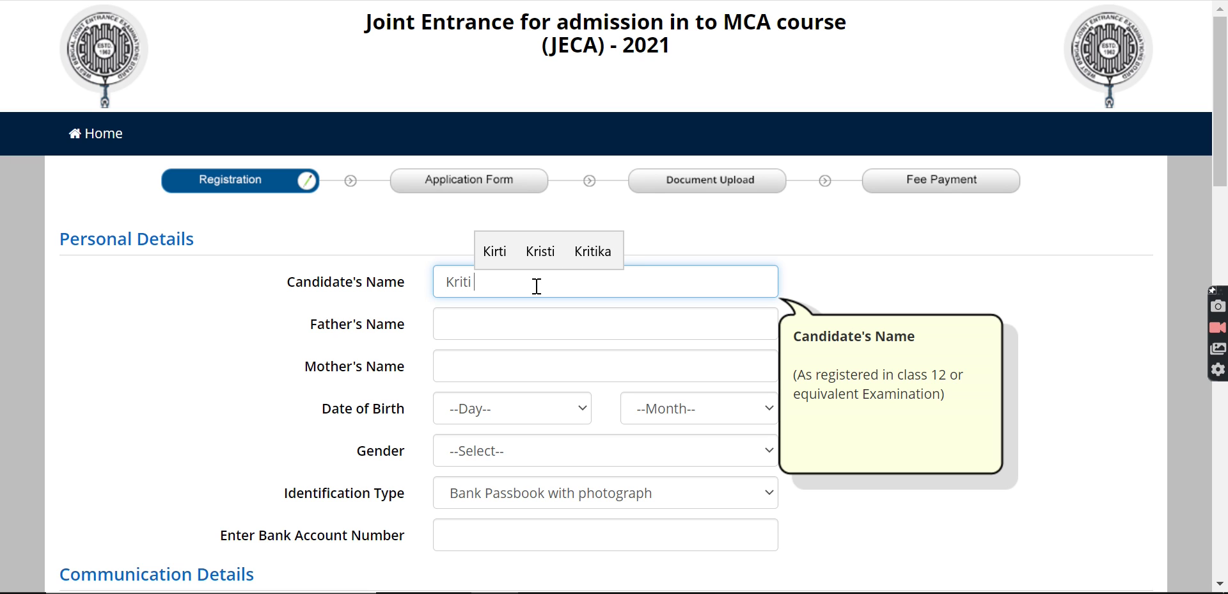
{"action": "left_click", "coordinate": [523, 320]}
{"action": "type", "text": "XYZ"}
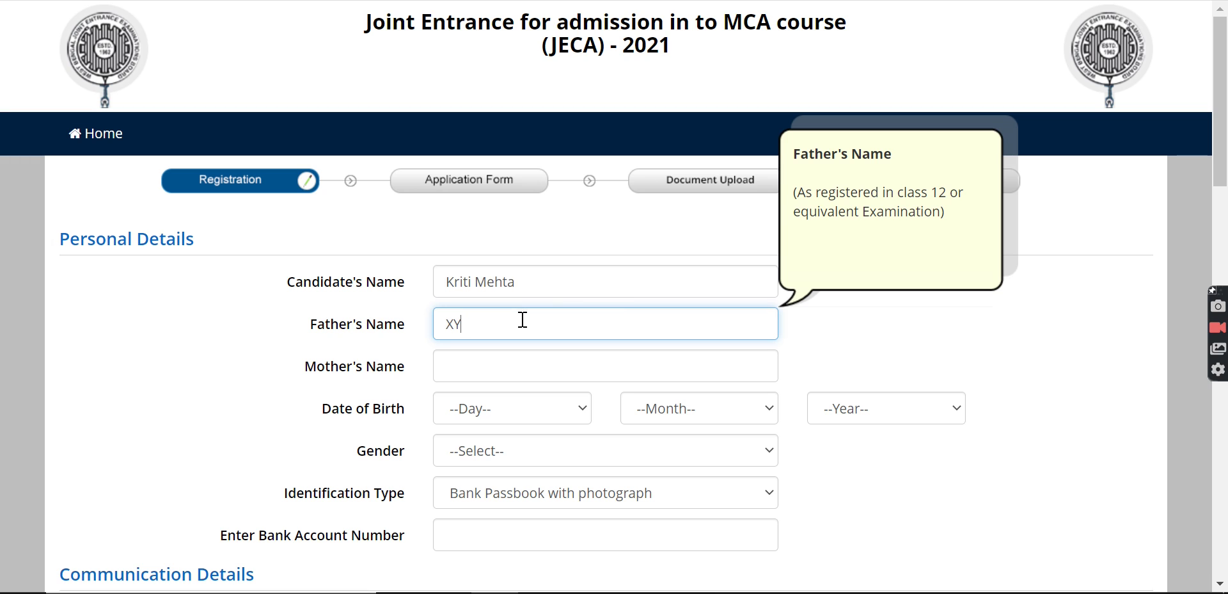
{"action": "left_click", "coordinate": [513, 373]}
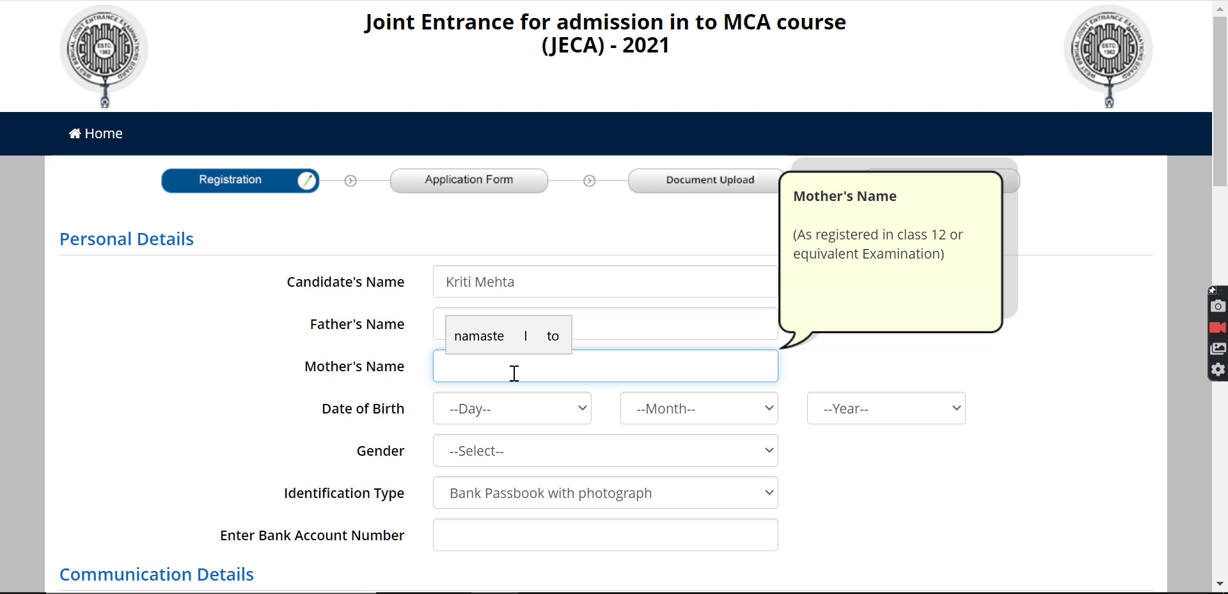
{"action": "type", "text": "Ankita"}
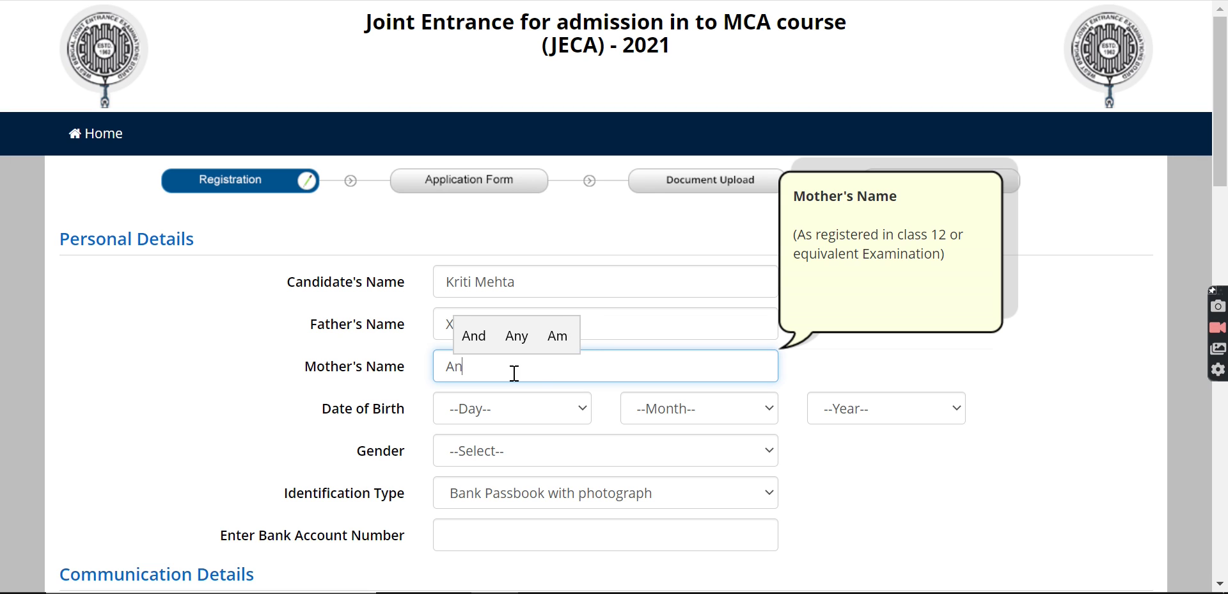
{"action": "left_click", "coordinate": [523, 414]}
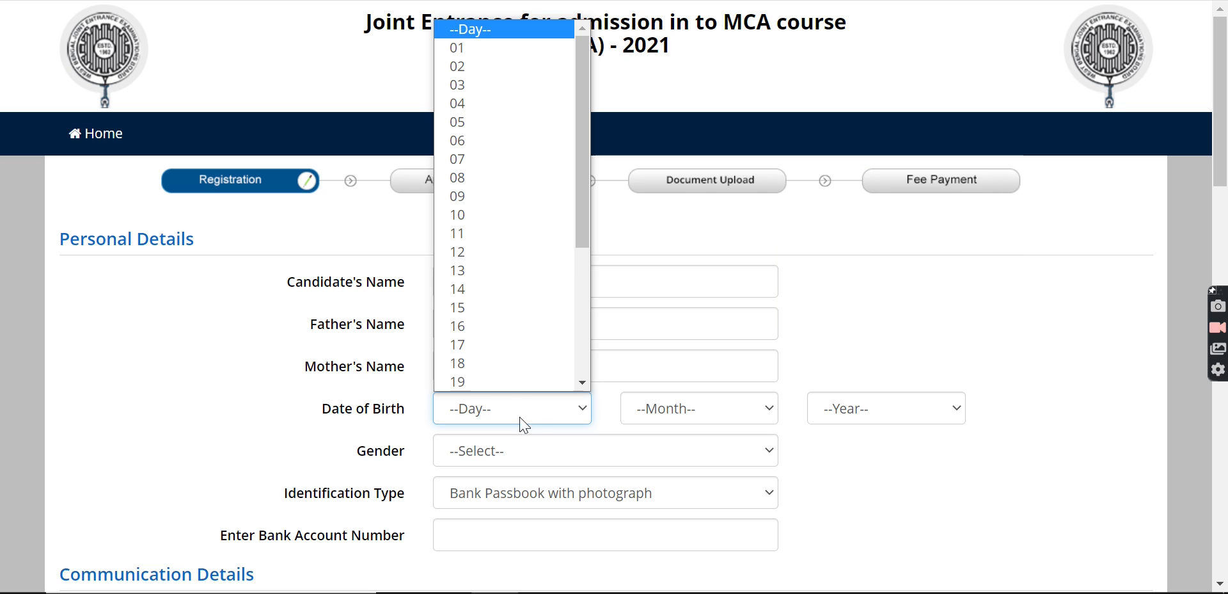
{"action": "left_click", "coordinate": [515, 91]}
{"action": "left_click", "coordinate": [697, 421]}
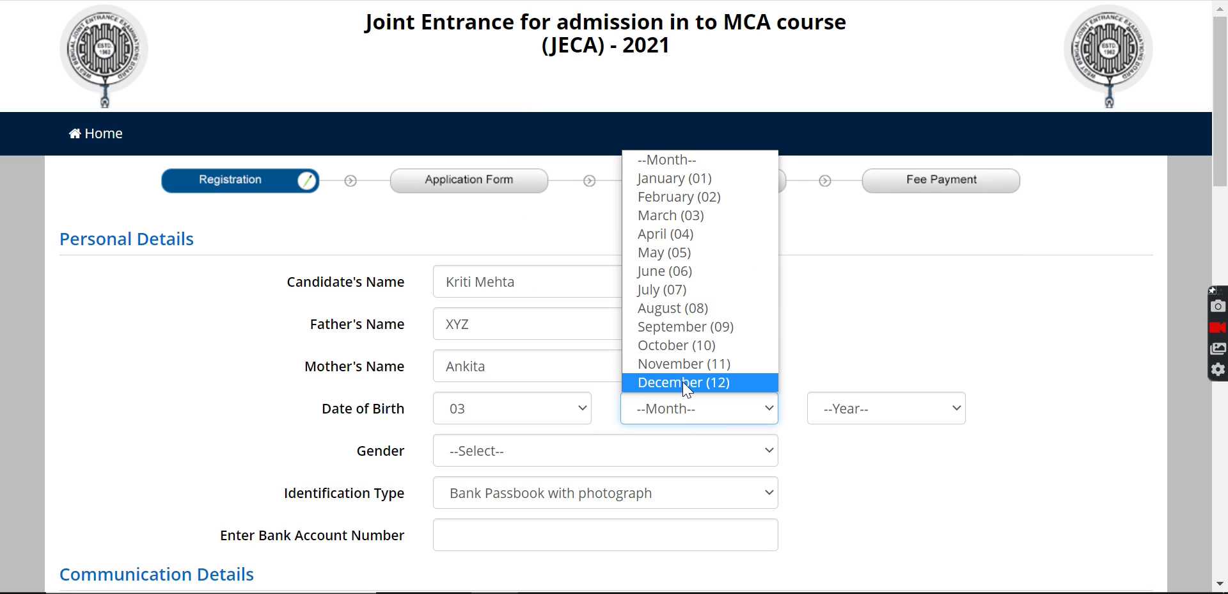
{"action": "left_click", "coordinate": [681, 382]}
{"action": "left_click", "coordinate": [875, 423]}
{"action": "scroll", "coordinate": [832, 173], "scroll_direction": "down", "scroll_amount": 1}
{"action": "scroll", "coordinate": [835, 127], "scroll_direction": "up", "scroll_amount": 1}
{"action": "left_click", "coordinate": [843, 105]}
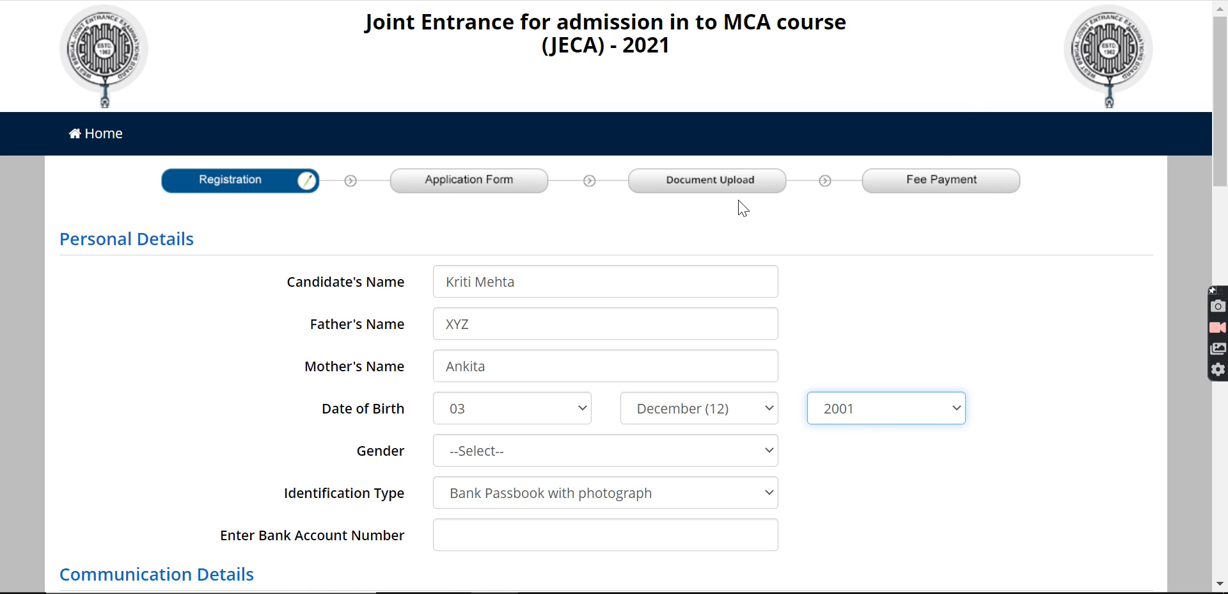
{"action": "scroll", "coordinate": [494, 405], "scroll_direction": "down", "scroll_amount": 2}
{"action": "left_click", "coordinate": [533, 340]}
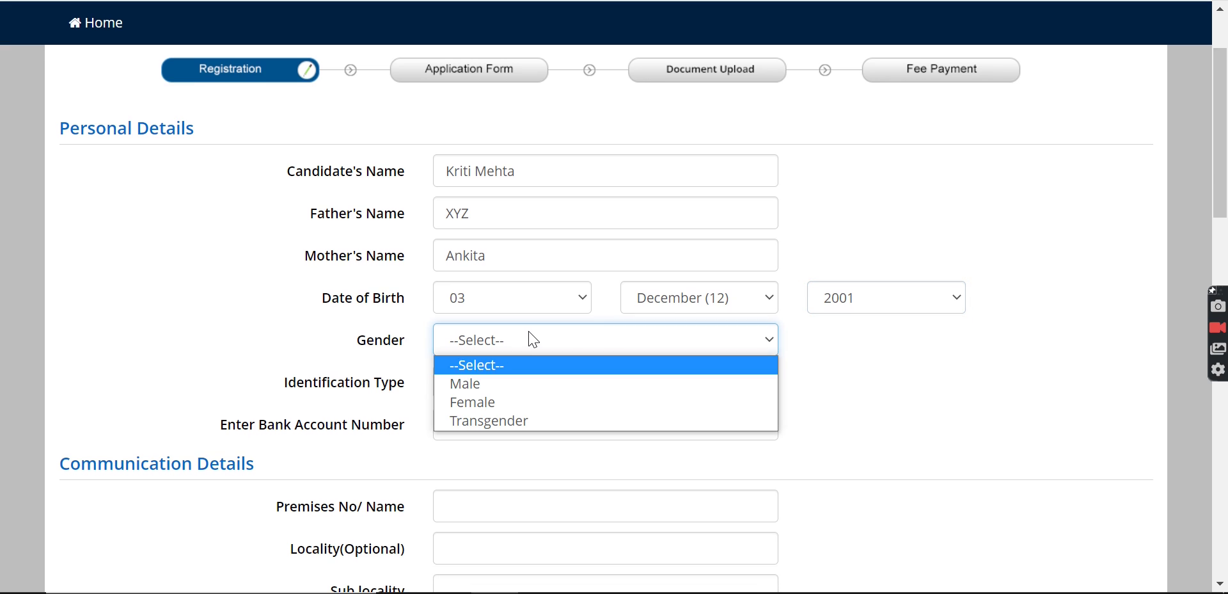
{"action": "left_click", "coordinate": [539, 402]}
- Choose School ID Card as identification type and enter the school ID card number
{"action": "left_click", "coordinate": [517, 382]}
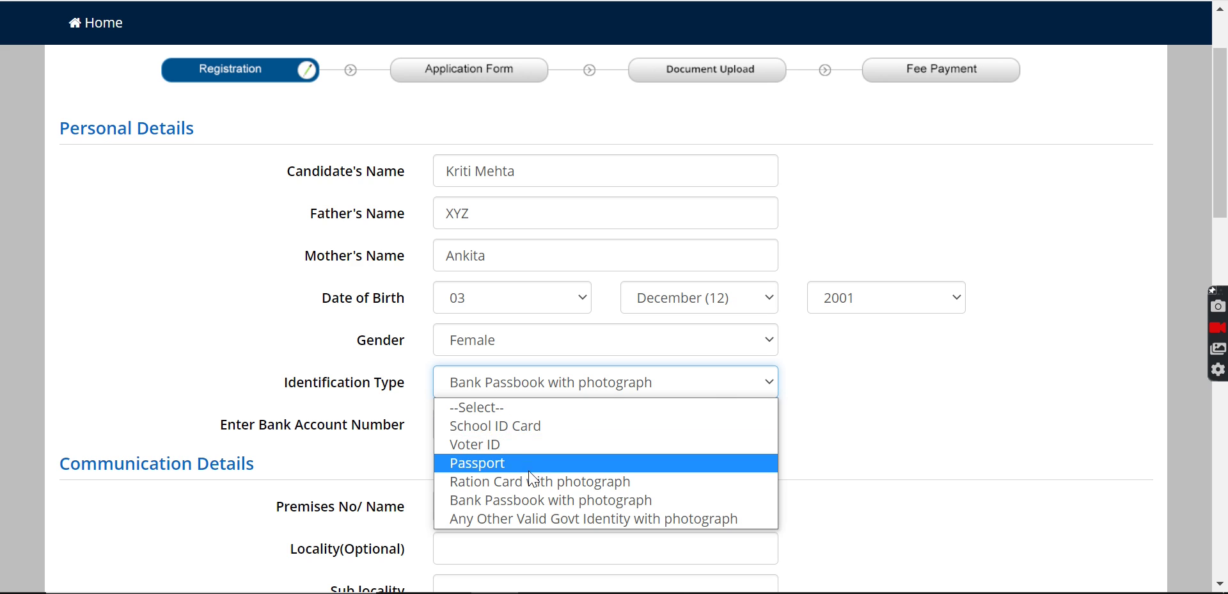
{"action": "left_click", "coordinate": [519, 425]}
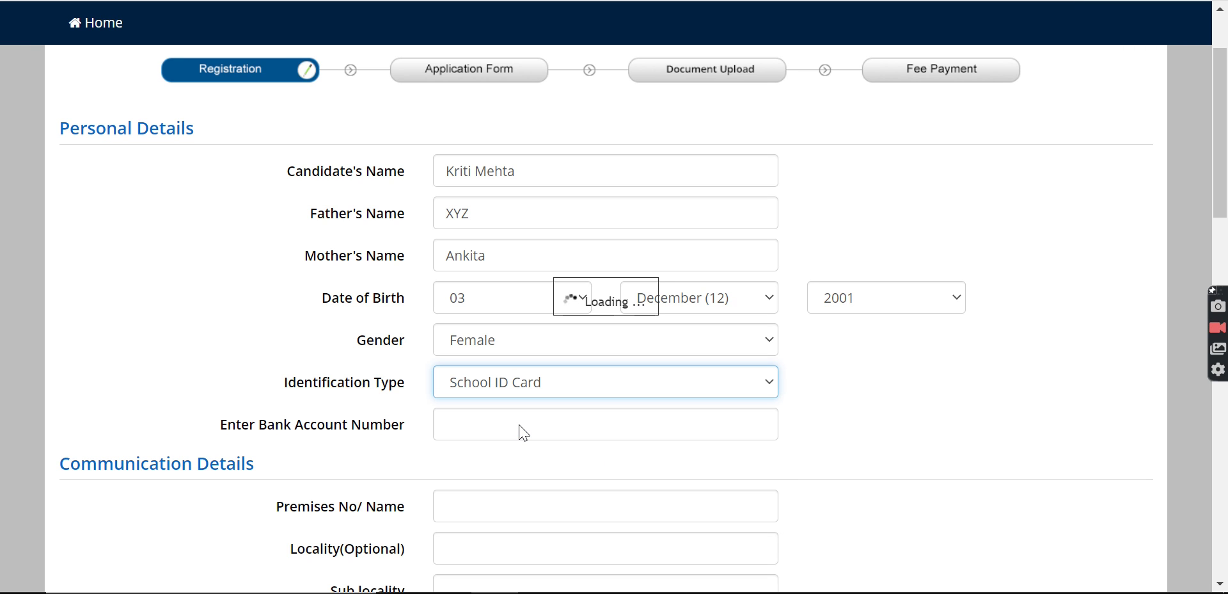
{"action": "scroll", "coordinate": [499, 403], "scroll_direction": "down", "scroll_amount": 1}
{"action": "left_click", "coordinate": [481, 387]}
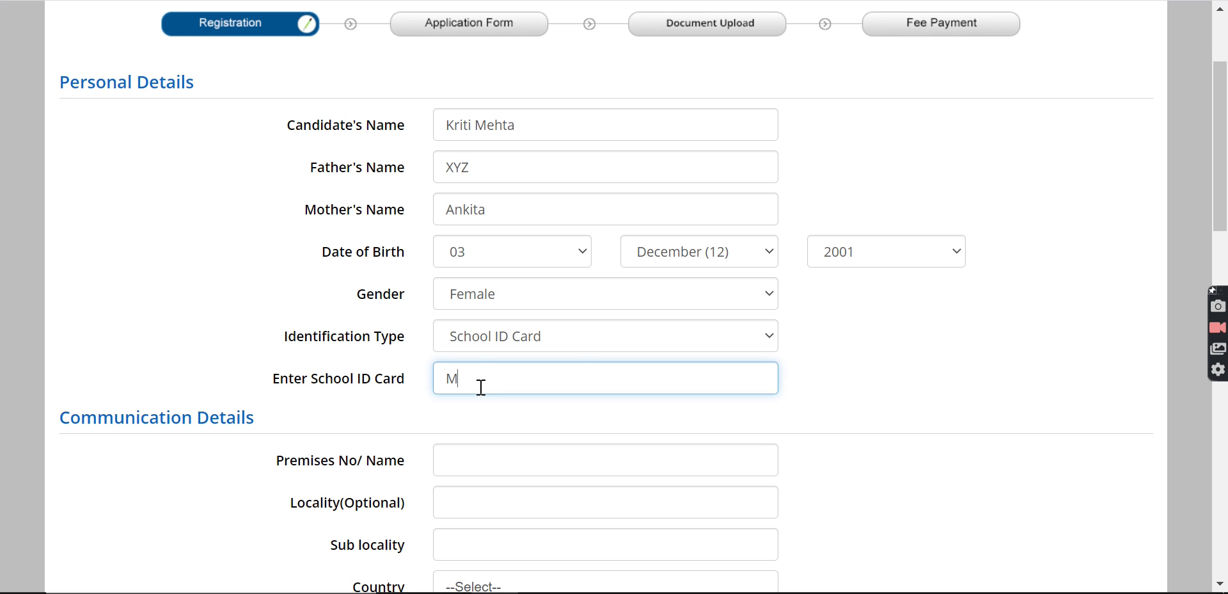
{"action": "scroll", "coordinate": [493, 427], "scroll_direction": "down", "scroll_amount": 5}
{"action": "left_click", "coordinate": [506, 156]}
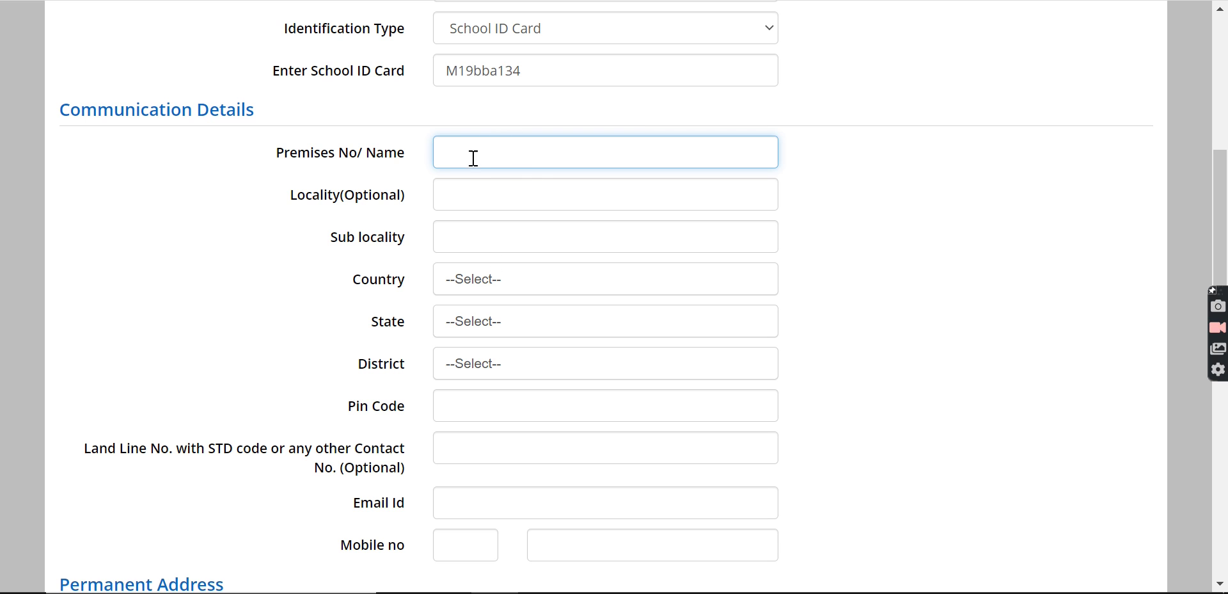
{"action": "scroll", "coordinate": [515, 229], "scroll_direction": "down", "scroll_amount": 1}
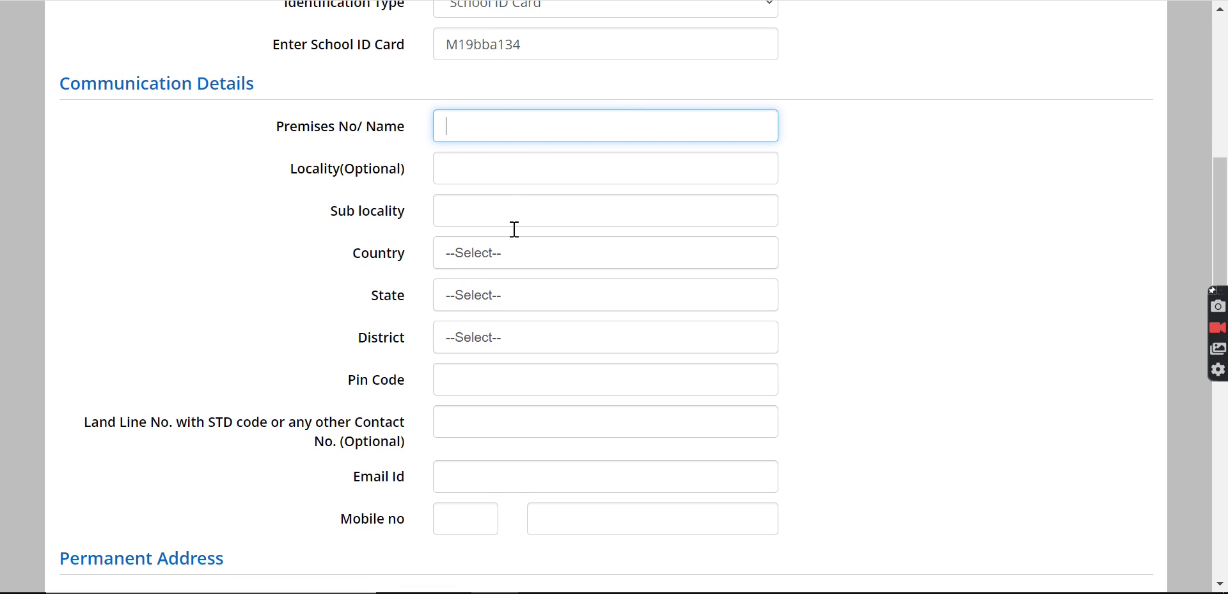
{"action": "scroll", "coordinate": [512, 234], "scroll_direction": "down", "scroll_amount": 1}
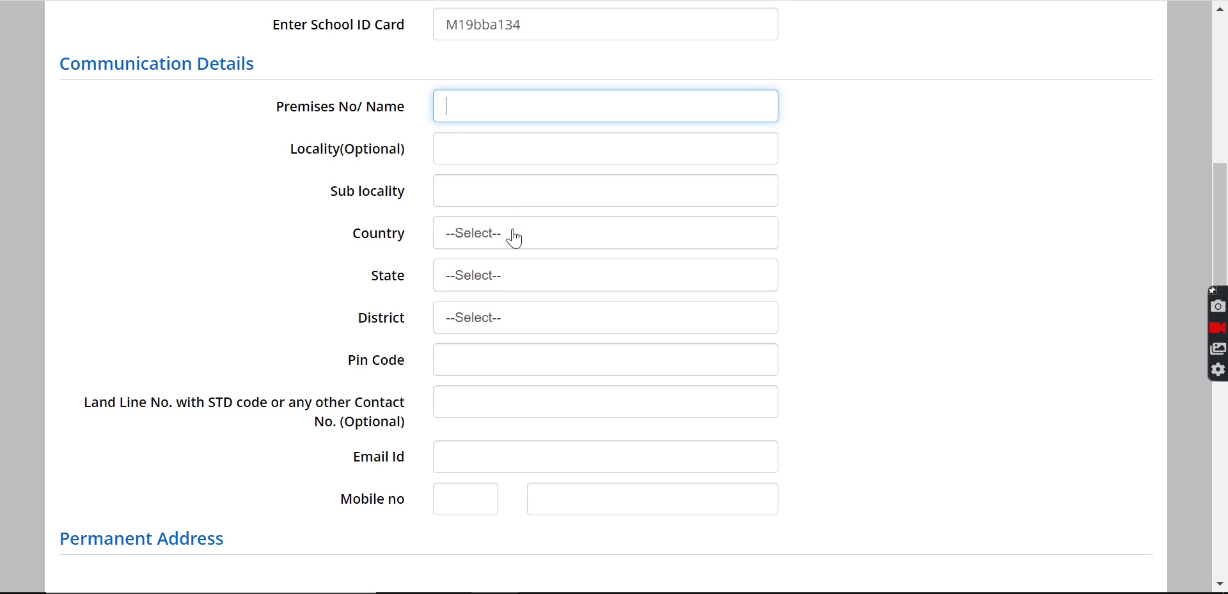
{"action": "scroll", "coordinate": [536, 181], "scroll_direction": "down", "scroll_amount": 3}
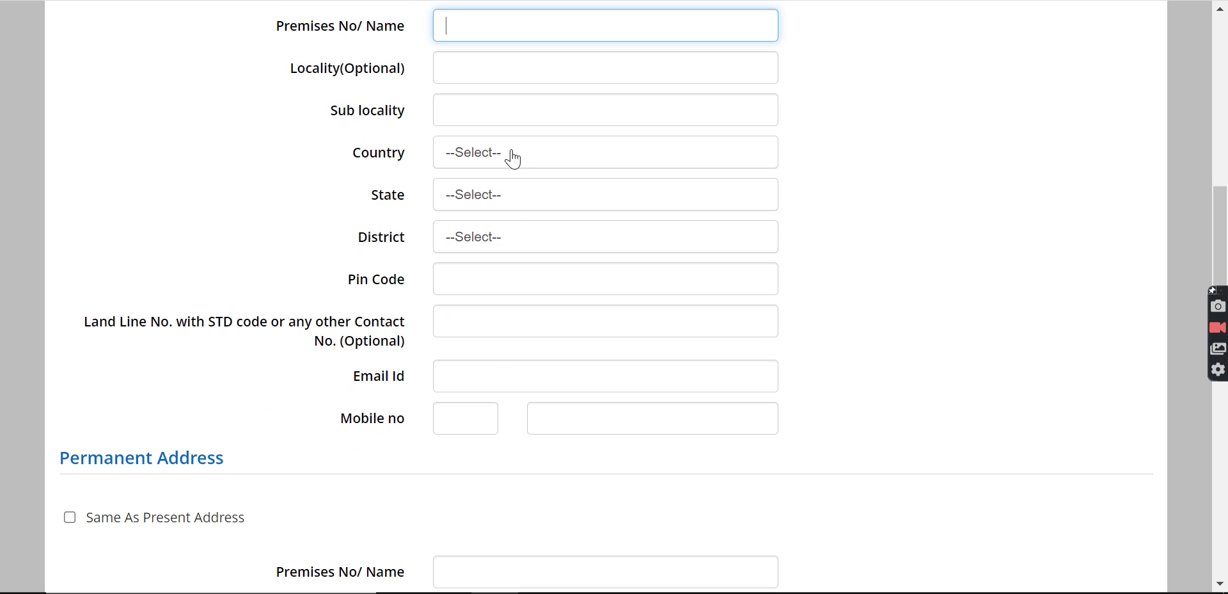
{"action": "scroll", "coordinate": [497, 350], "scroll_direction": "down", "scroll_amount": 5}
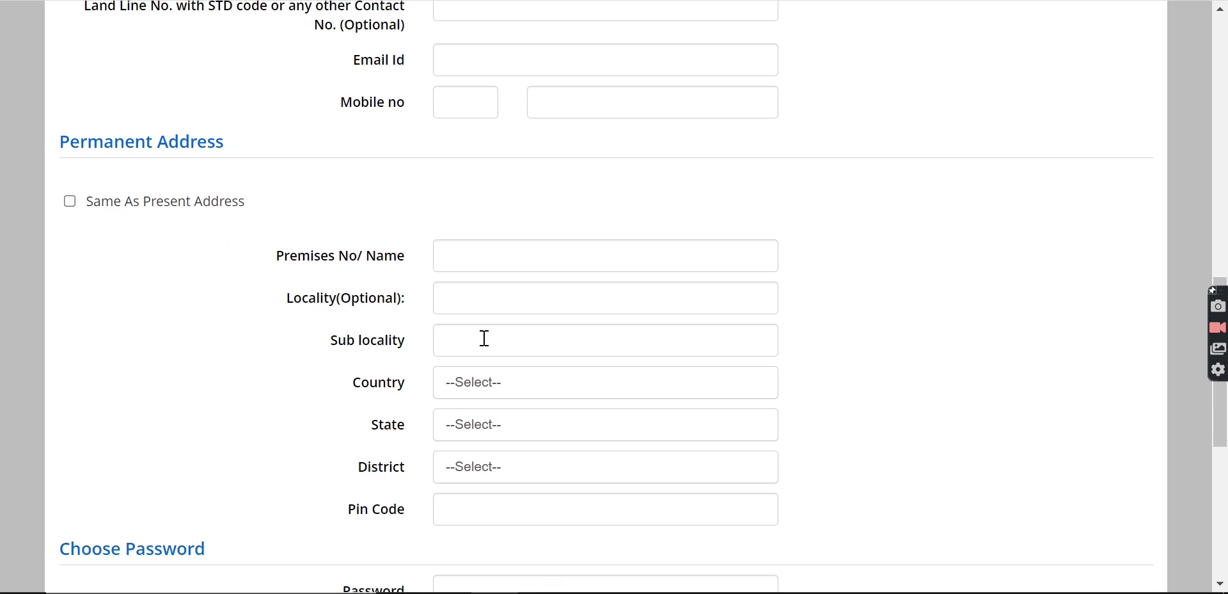
{"action": "scroll", "coordinate": [205, 162], "scroll_direction": "up", "scroll_amount": 9}
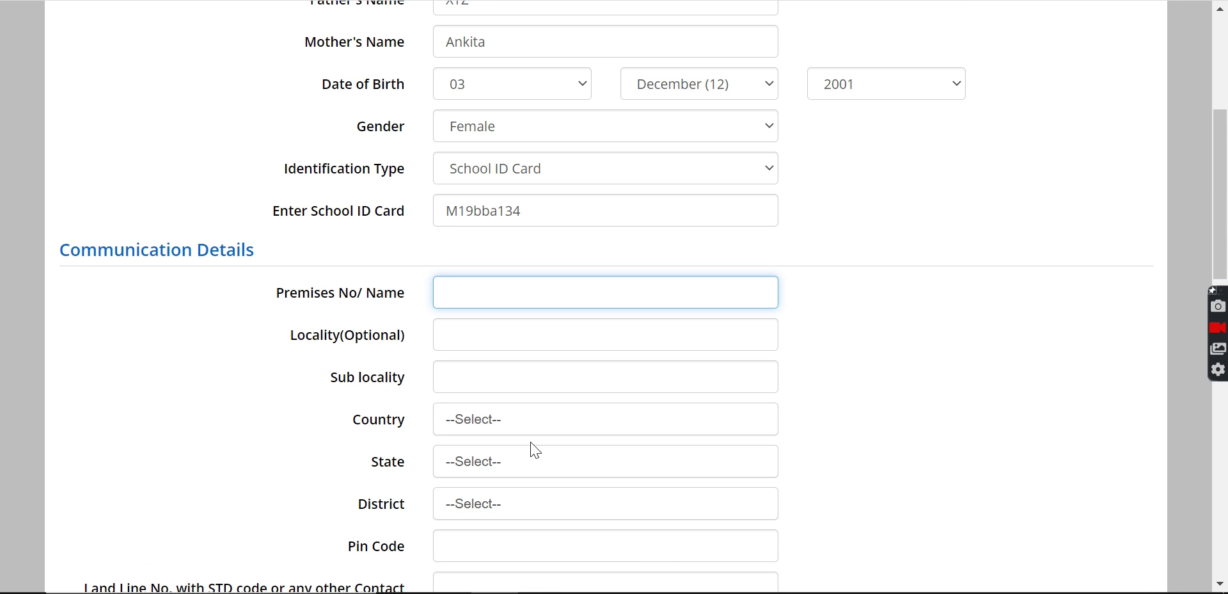
{"action": "scroll", "coordinate": [532, 450], "scroll_direction": "down", "scroll_amount": 7}
{"action": "scroll", "coordinate": [330, 418], "scroll_direction": "down", "scroll_amount": 1}
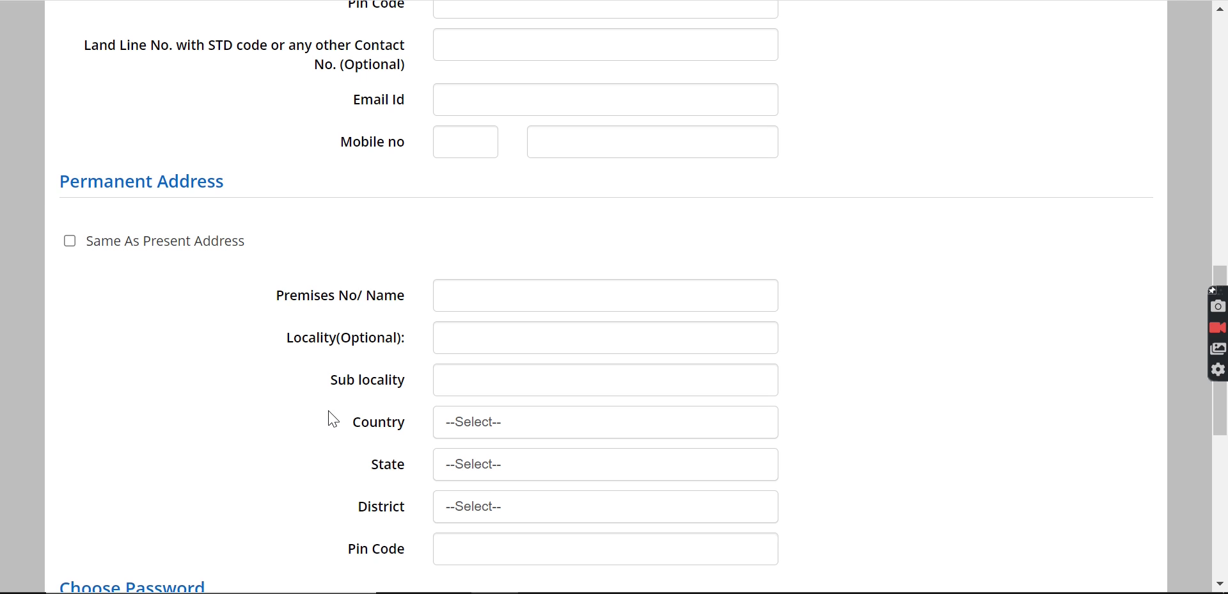
{"action": "left_click", "coordinate": [69, 241]}
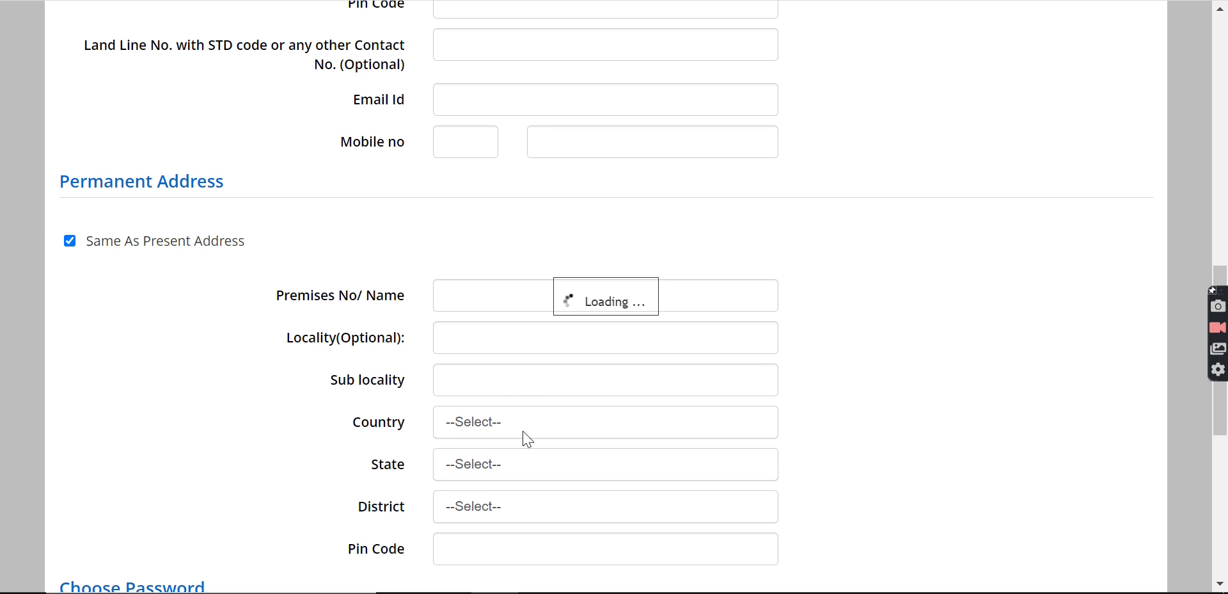
{"action": "left_click", "coordinate": [789, 63]}
{"action": "scroll", "coordinate": [298, 345], "scroll_direction": "down", "scroll_amount": 5}
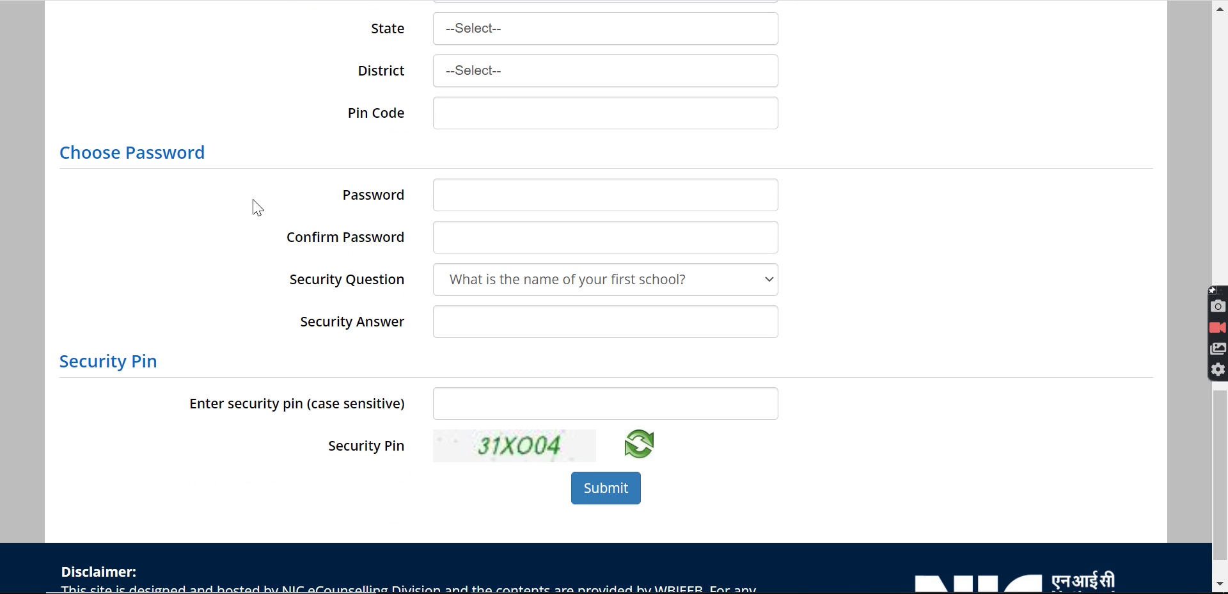
- Type the account password, pick the favourite book question, and type a security answer
{"action": "left_click", "coordinate": [470, 187]}
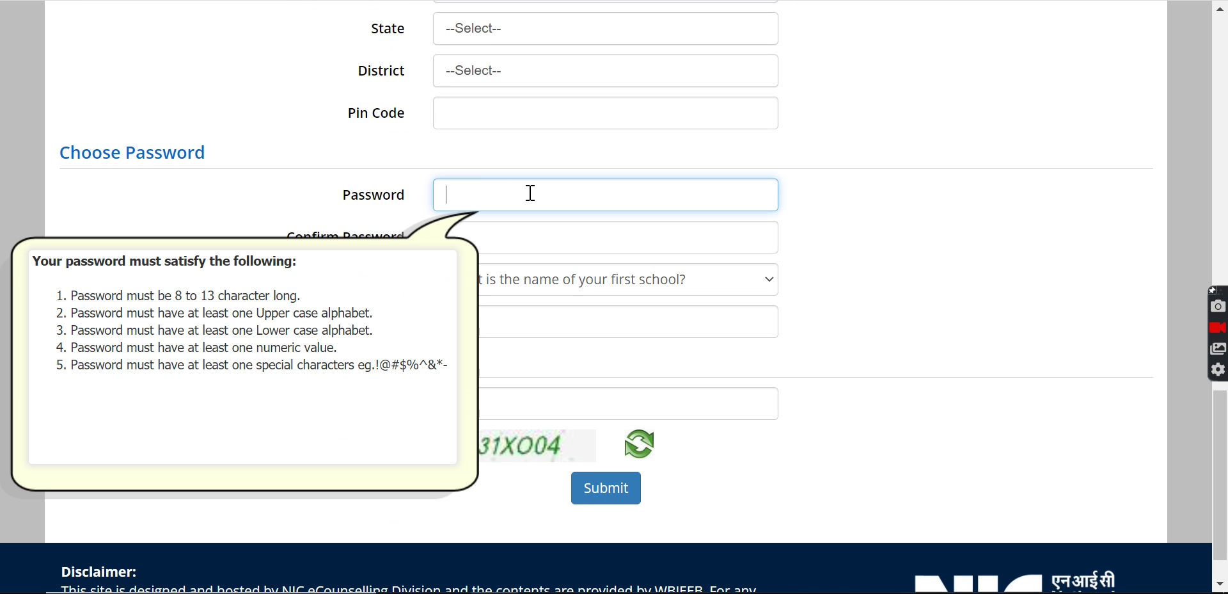
{"action": "type", "text": "••••••••••••••••"}
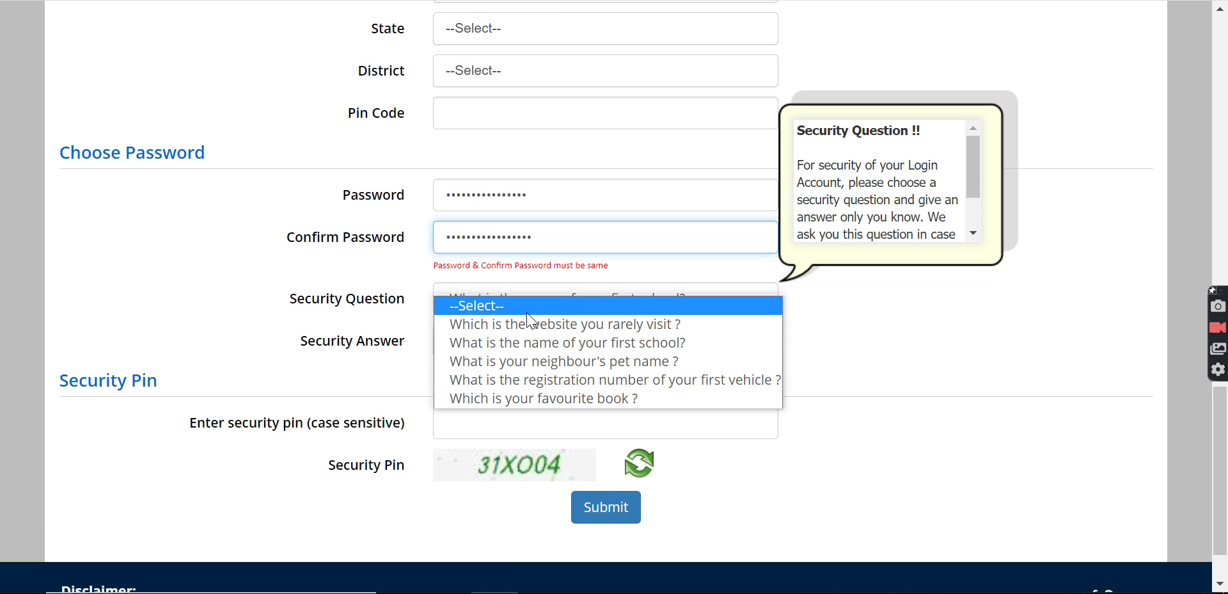
{"action": "left_click", "coordinate": [547, 393]}
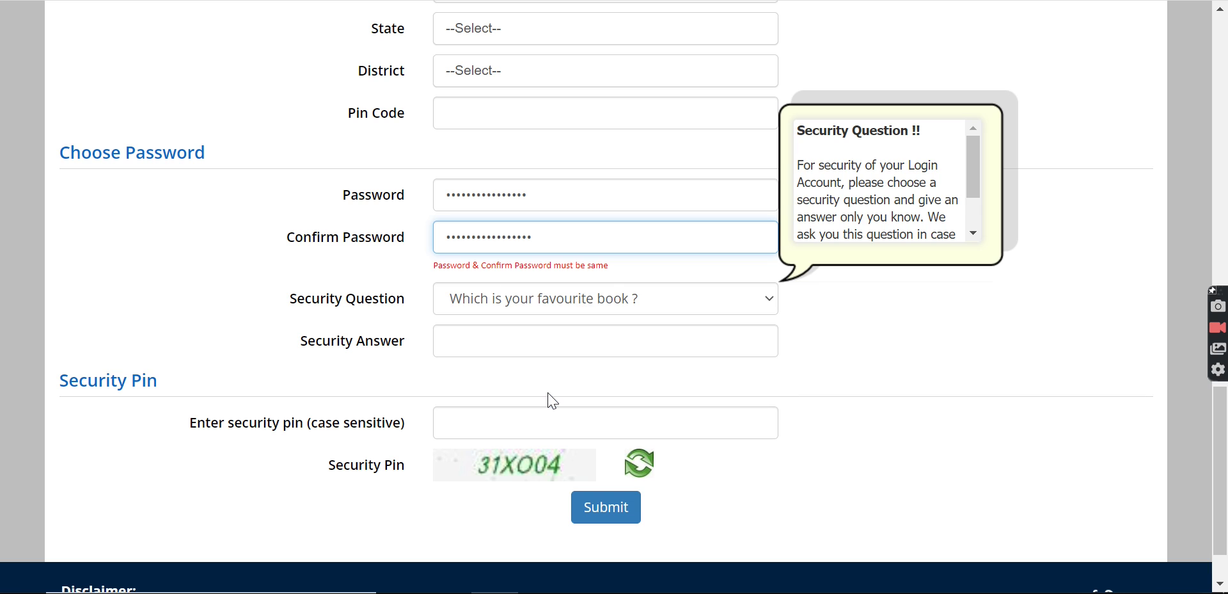
{"action": "left_click", "coordinate": [494, 344]}
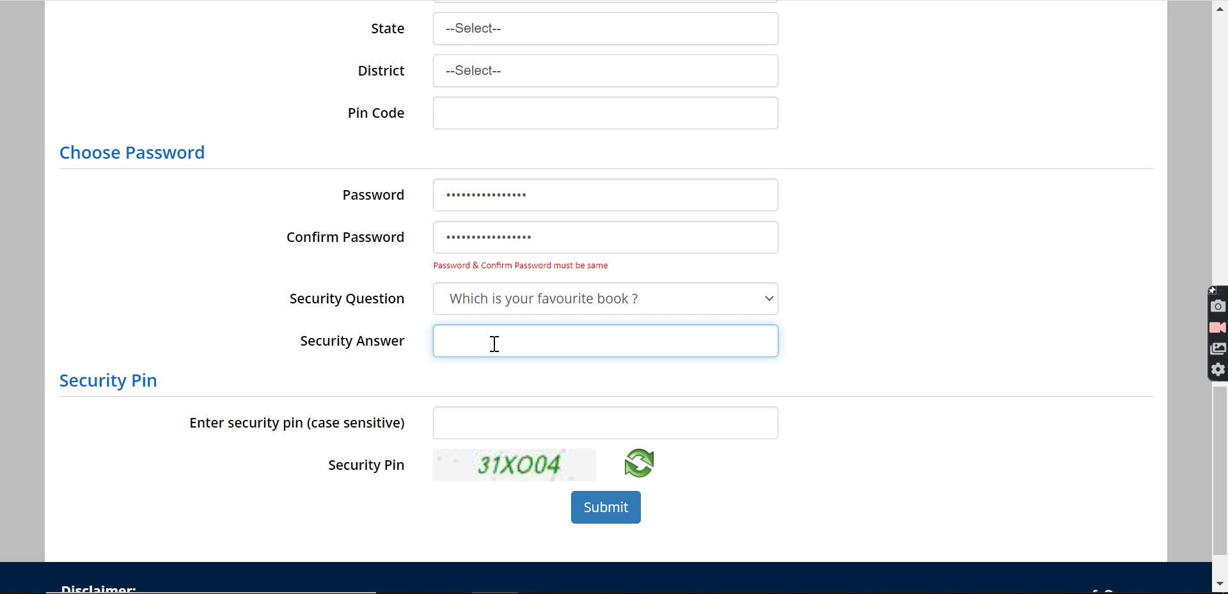
{"action": "type", "text": "••••••••••••••••"}
- Switch the security question to 'What is the name of your first school?'
{"action": "left_click", "coordinate": [579, 295]}
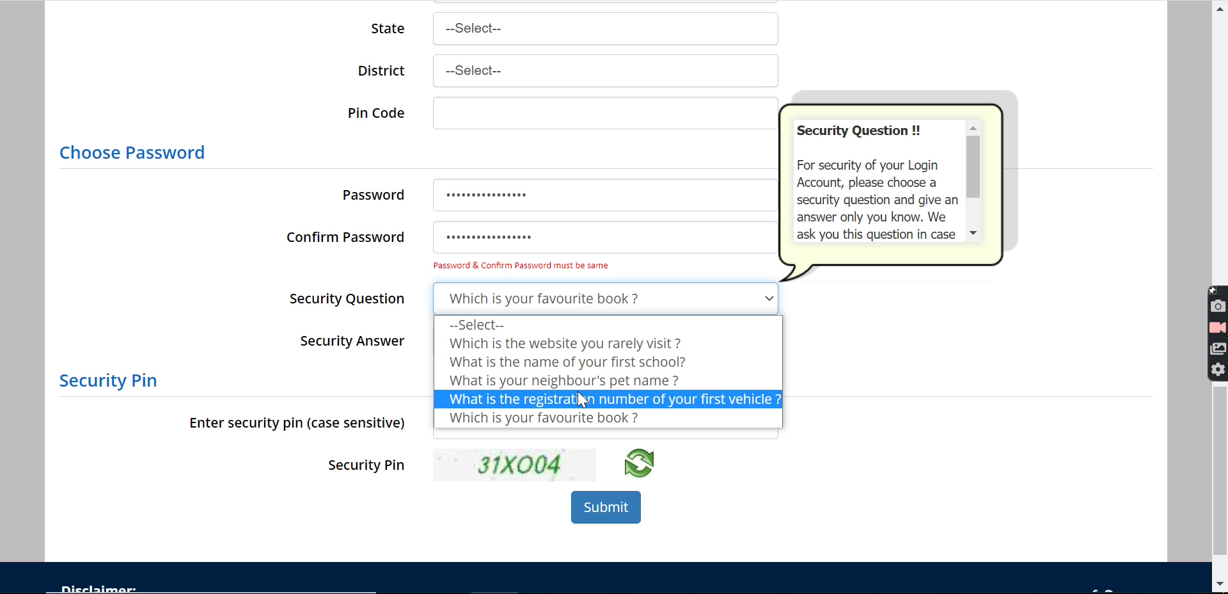
{"action": "left_click", "coordinate": [558, 363]}
{"action": "scroll", "coordinate": [557, 370], "scroll_direction": "down", "scroll_amount": 2}
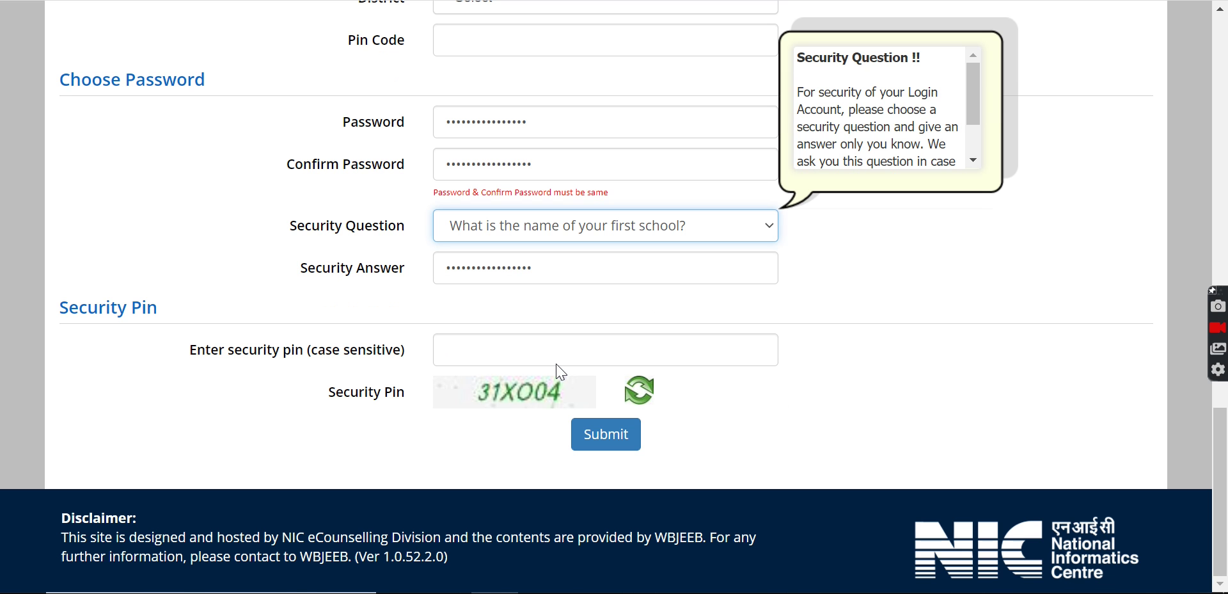
{"action": "scroll", "coordinate": [557, 365], "scroll_direction": "up", "scroll_amount": 3}
{"action": "scroll", "coordinate": [576, 397], "scroll_direction": "down", "scroll_amount": 3}
{"action": "scroll", "coordinate": [596, 435], "scroll_direction": "up", "scroll_amount": 5}
{"action": "scroll", "coordinate": [596, 441], "scroll_direction": "up", "scroll_amount": 8}
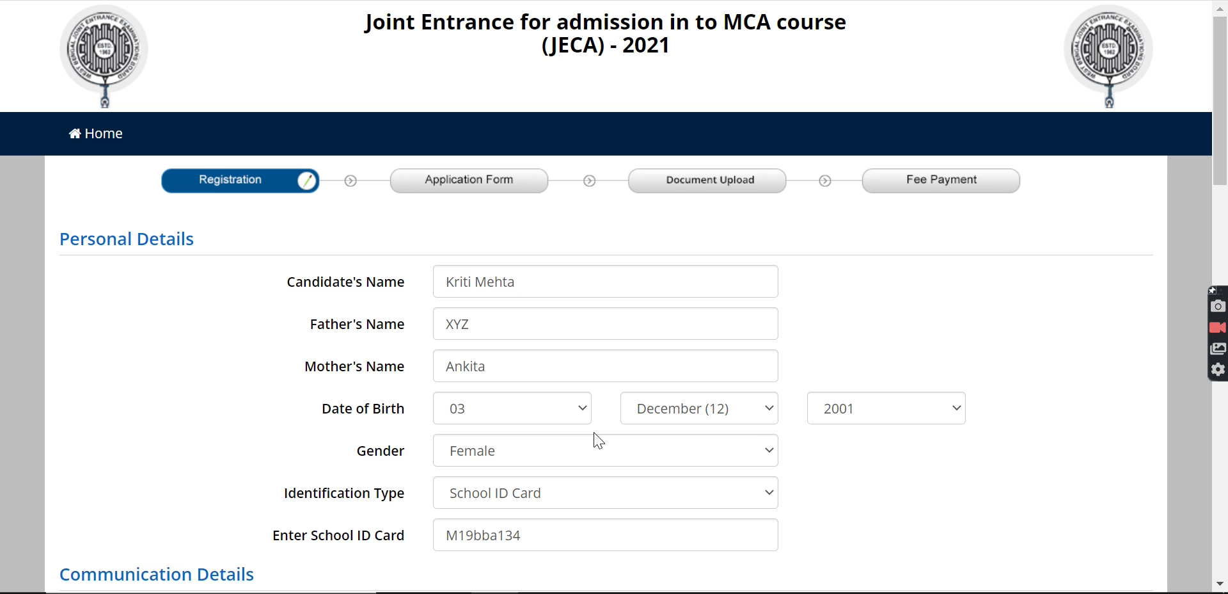
{"action": "scroll", "coordinate": [598, 440], "scroll_direction": "down", "scroll_amount": 15}
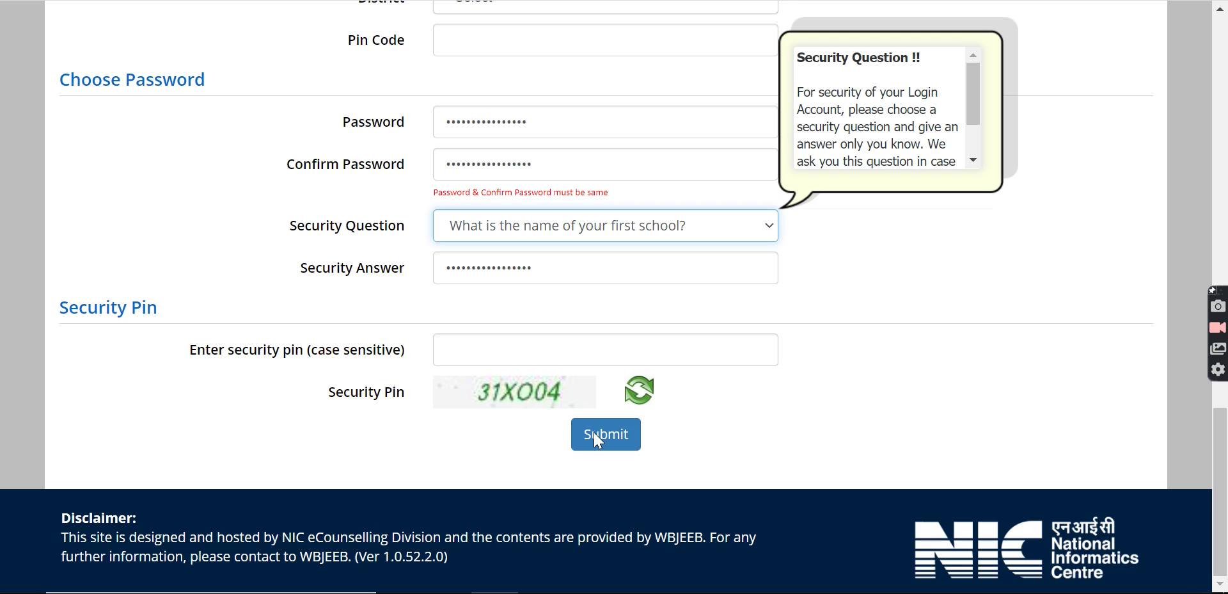
{"action": "scroll", "coordinate": [598, 440], "scroll_direction": "up", "scroll_amount": 10}
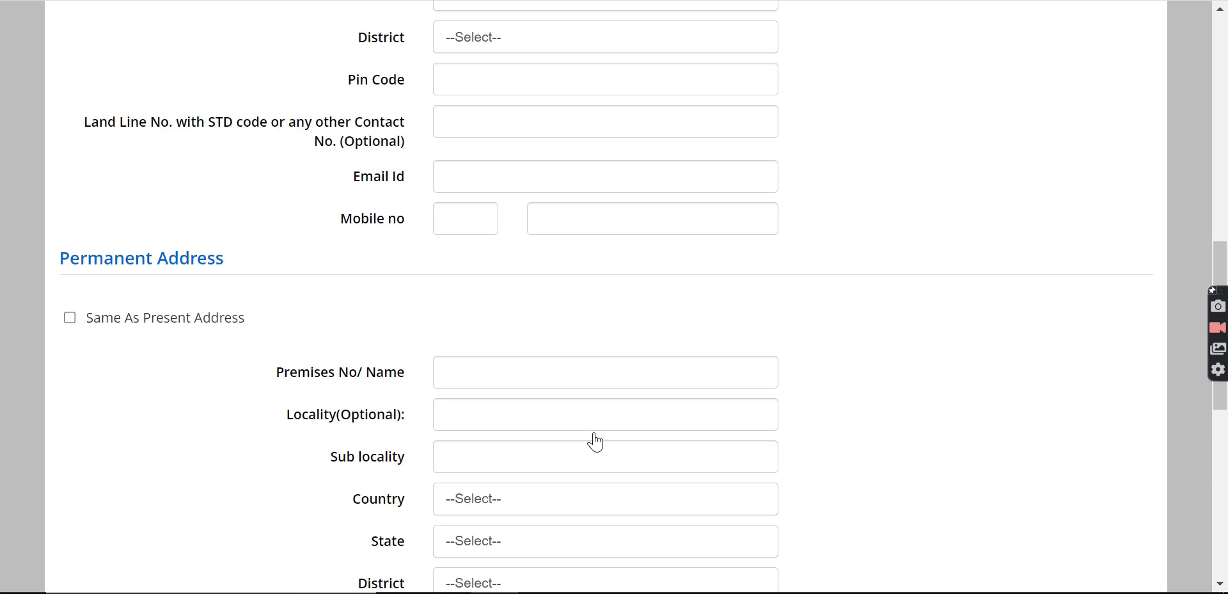
{"action": "scroll", "coordinate": [595, 442], "scroll_direction": "up", "scroll_amount": 15}
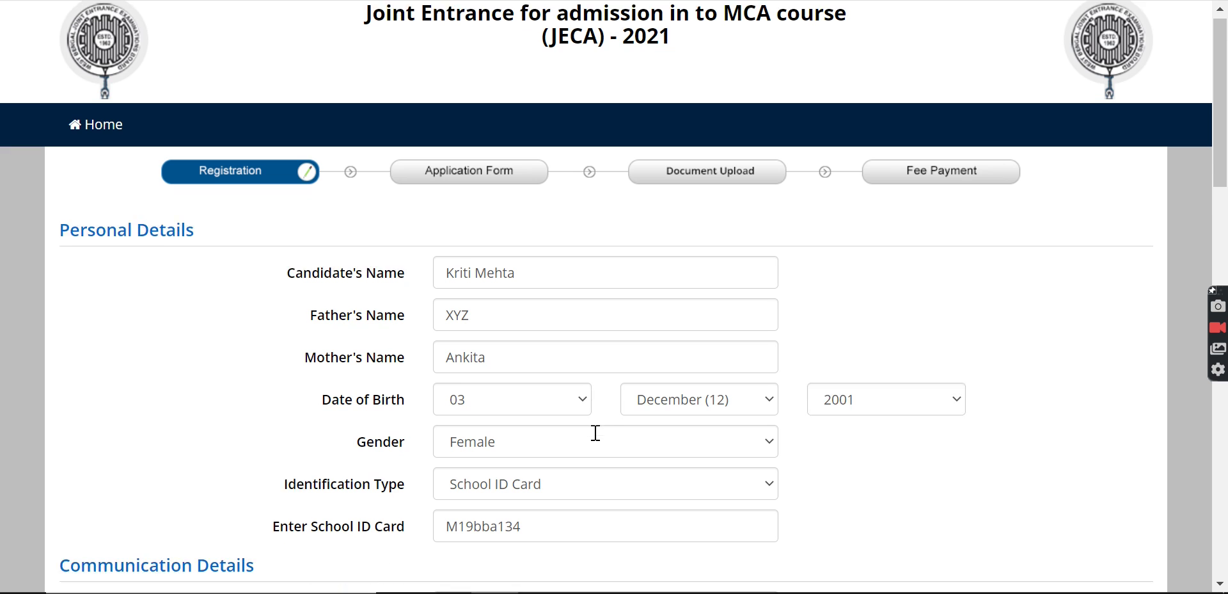